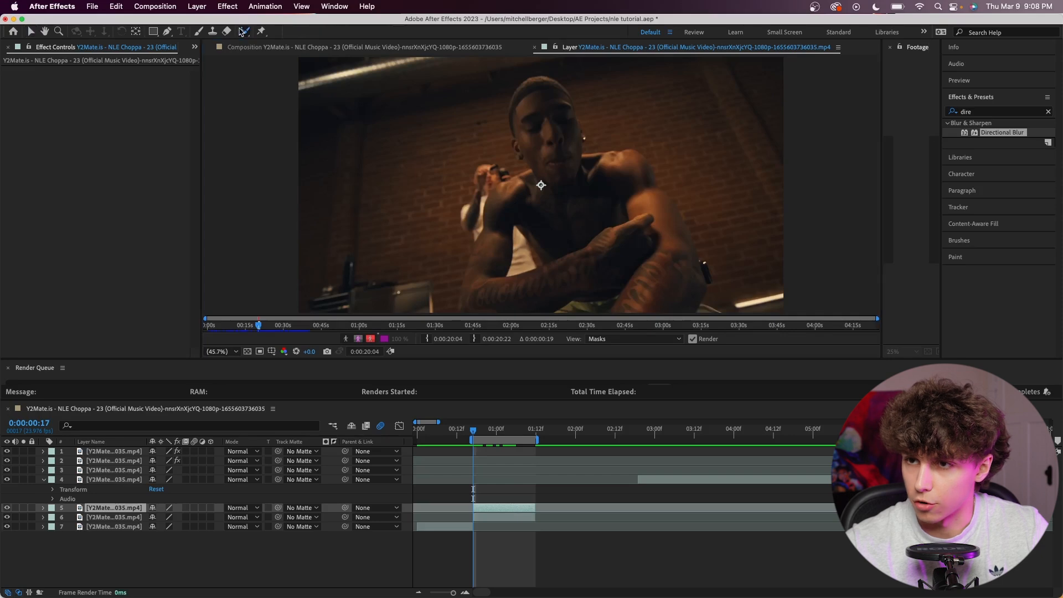
Rotoscope the seated man in the foreground of the layer 5 clip with the Roto Brush and clean up the selection edges.
{"action": "mouse_move", "coordinate": [468, 305]}
{"action": "left_mouse_down"}
{"action": "mouse_move", "coordinate": [496, 200]}
{"action": "mouse_move", "coordinate": [551, 135]}
{"action": "mouse_move", "coordinate": [530, 102]}
{"action": "mouse_move", "coordinate": [526, 141]}
{"action": "mouse_move", "coordinate": [545, 108]}
{"action": "mouse_move", "coordinate": [593, 196]}
{"action": "left_mouse_up"}
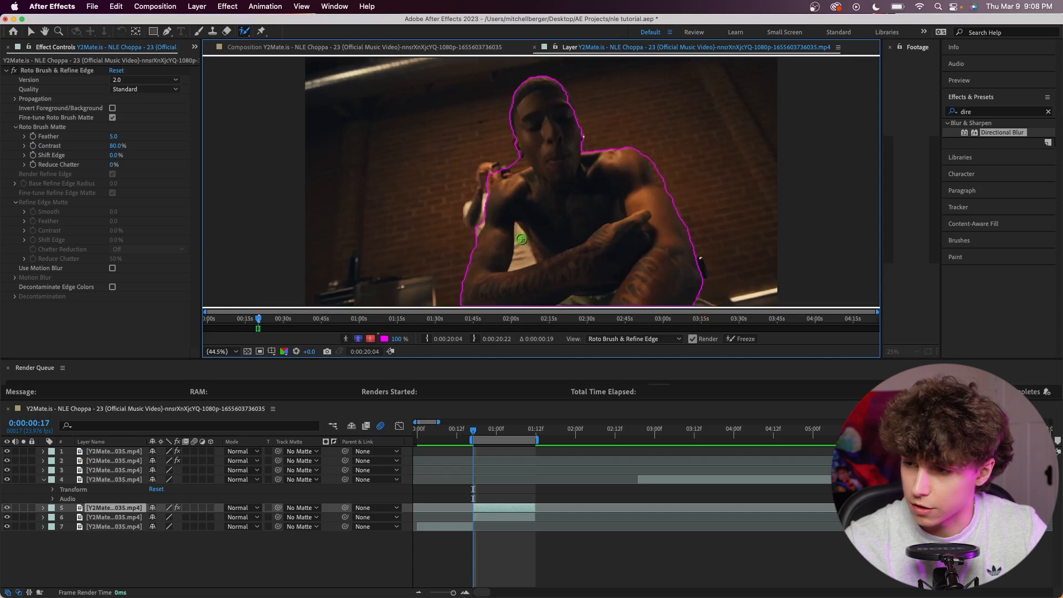
{"action": "left_click_drag", "start_coordinate": [528, 258], "coordinate": [532, 264]}
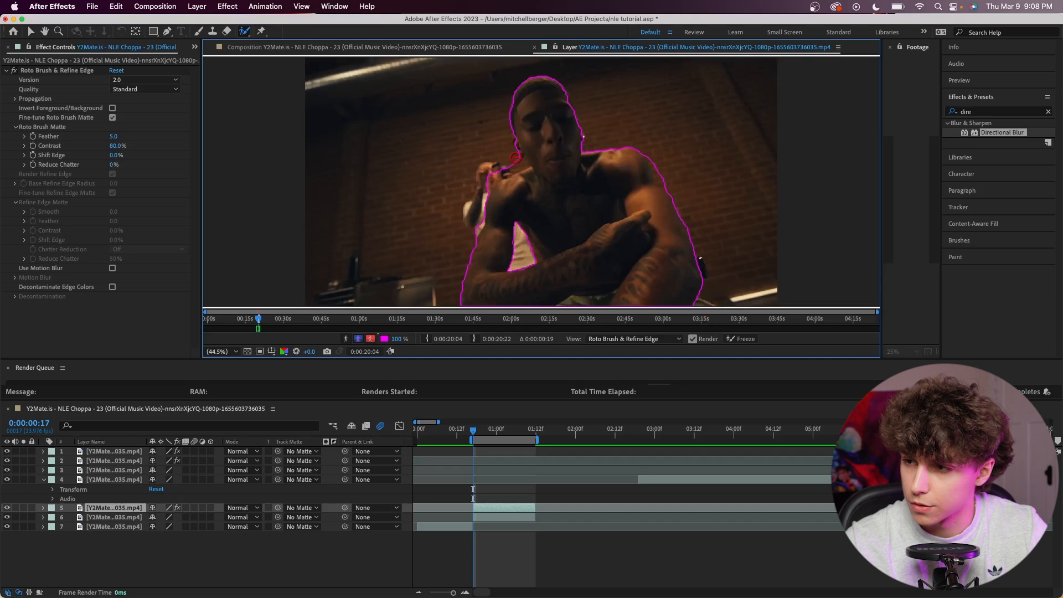
{"action": "left_click_drag", "start_coordinate": [703, 290], "coordinate": [728, 303]}
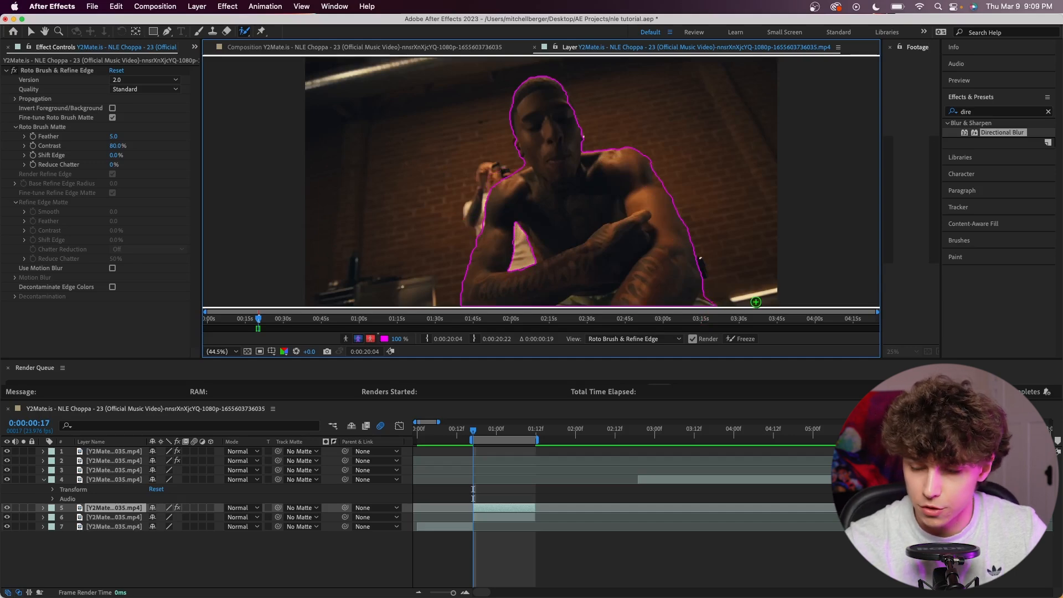
Propagate the Roto Brush matte through the clip's last frame, freeze it, and return to the composition.
{"action": "key", "text": "Page_Down"}
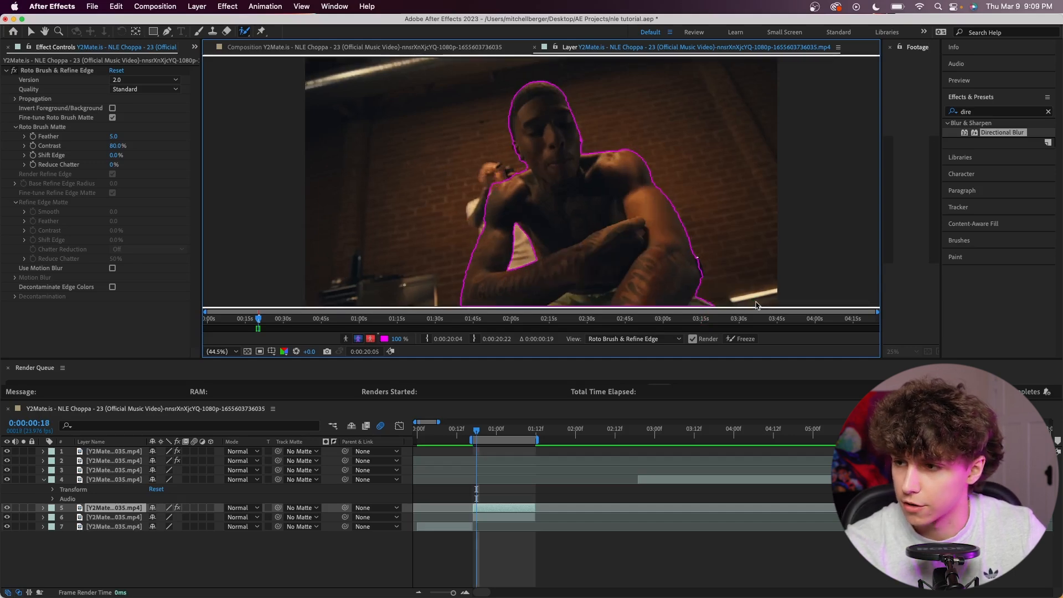
{"action": "key", "text": "Page_Down"}
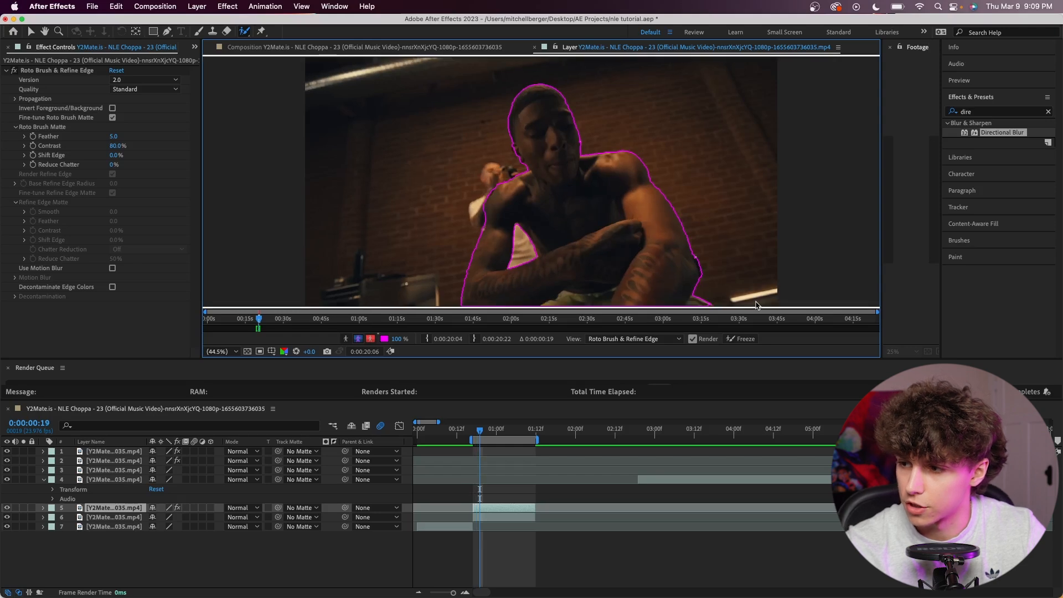
{"action": "key", "text": "Page_Down"}
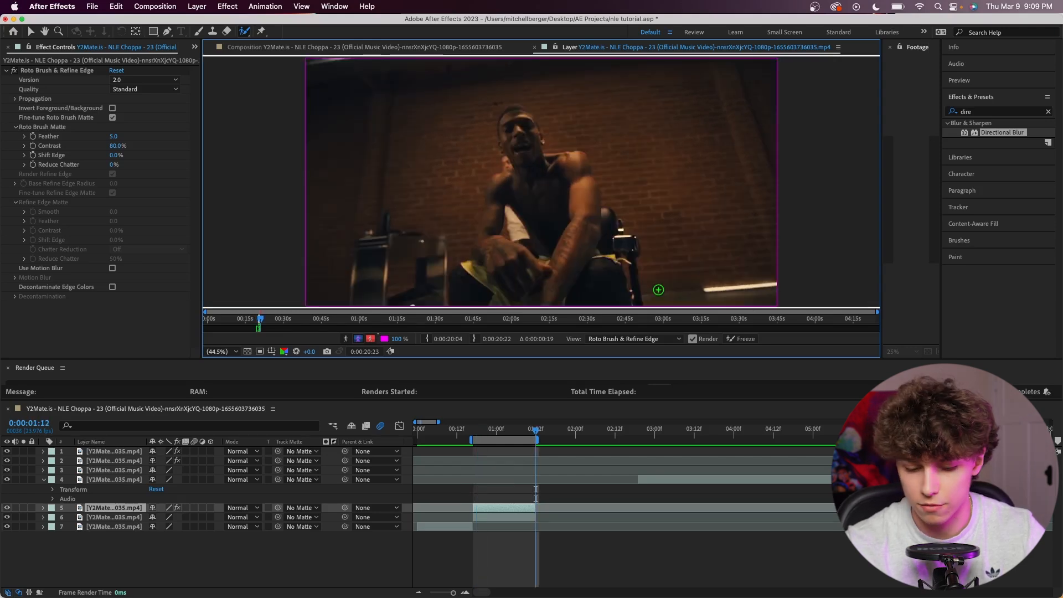
{"action": "left_click", "coordinate": [744, 344]}
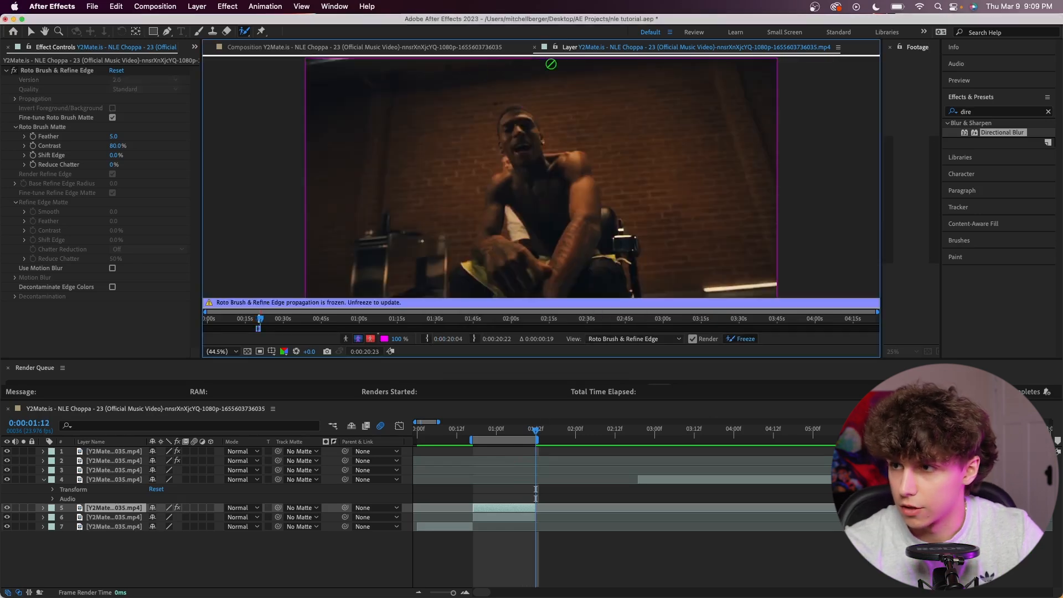
{"action": "left_click", "coordinate": [534, 48]}
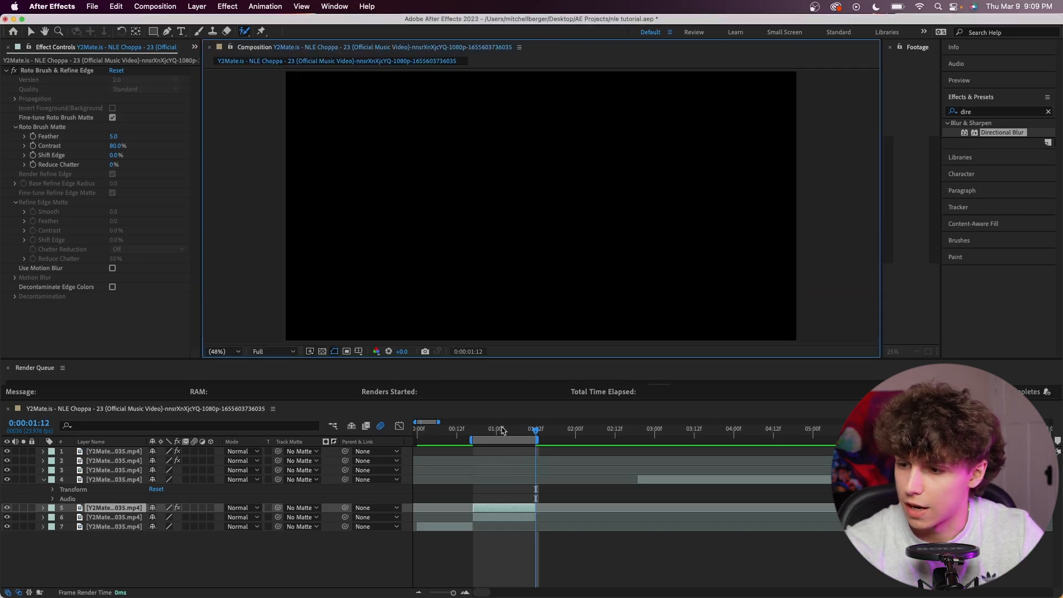
{"action": "key", "text": "space"}
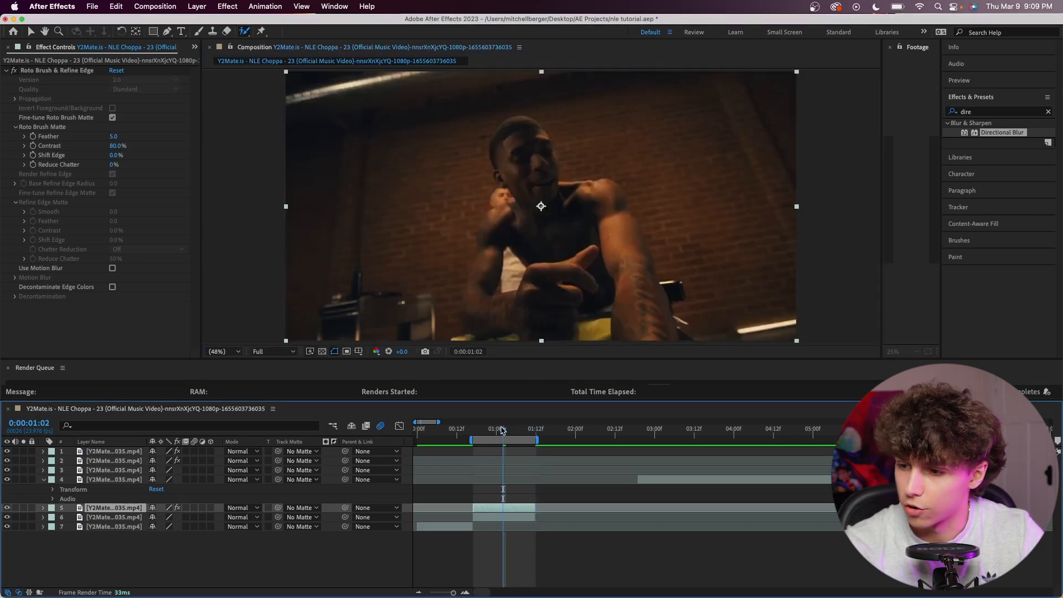
Apply the Offset effect to the layer 6 clip and set a Shift Center To keyframe at the clip's end.
{"action": "left_click", "coordinate": [991, 113]}
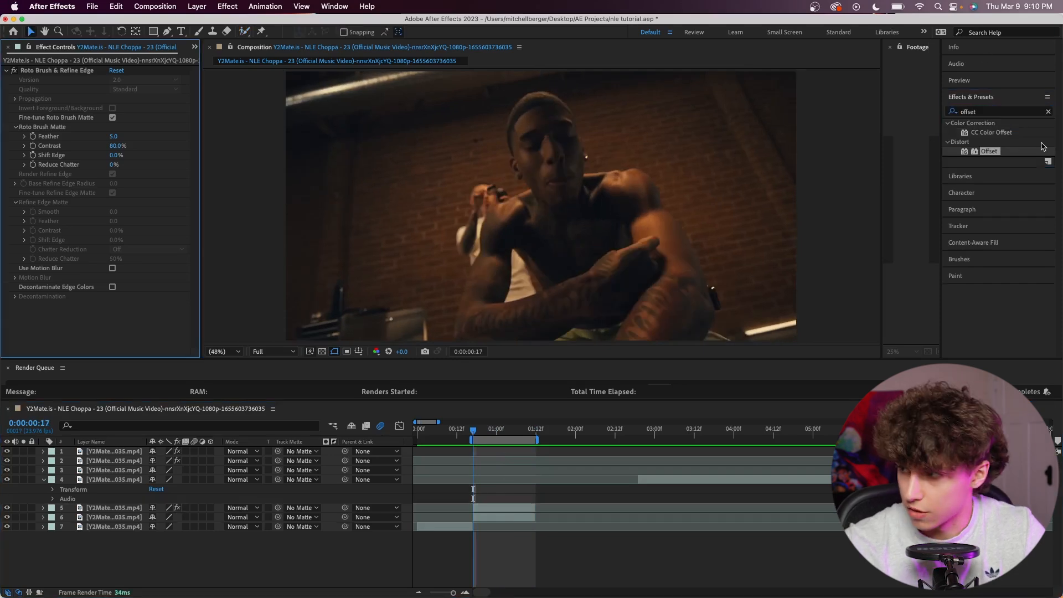
{"action": "left_click_drag", "start_coordinate": [1003, 153], "coordinate": [519, 519]}
{"action": "left_click_drag", "start_coordinate": [511, 430], "coordinate": [535, 432]}
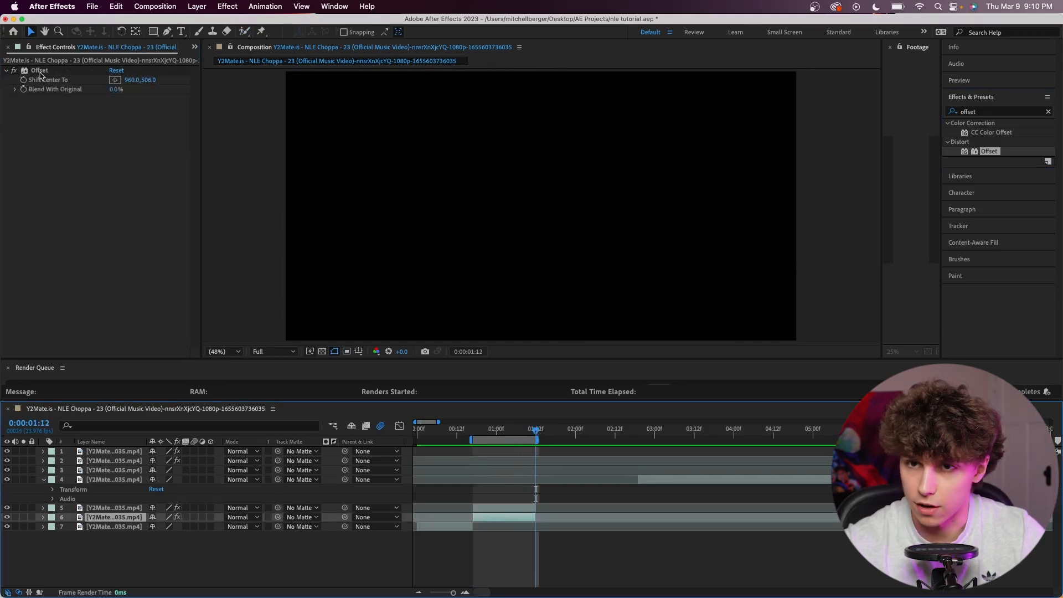
{"action": "left_click", "coordinate": [23, 81]}
Set Shift Center To to -4805.0,506.0 at the clip's start, 0:00:00:17, and preview the sliding background.
{"action": "left_click", "coordinate": [474, 431]}
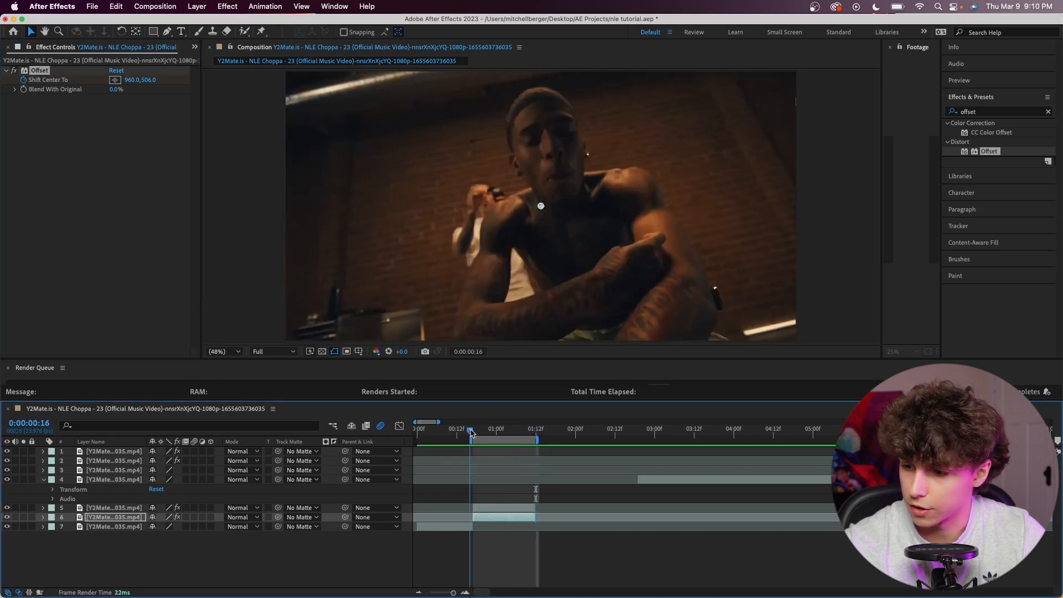
{"action": "mouse_move", "coordinate": [134, 82]}
{"action": "left_mouse_down"}
{"action": "mouse_move", "coordinate": [130, 92]}
{"action": "mouse_move", "coordinate": [160, 89]}
{"action": "mouse_move", "coordinate": [182, 110]}
{"action": "mouse_move", "coordinate": [172, 88]}
{"action": "mouse_move", "coordinate": [140, 82]}
{"action": "left_mouse_up"}
{"action": "key", "text": "space"}
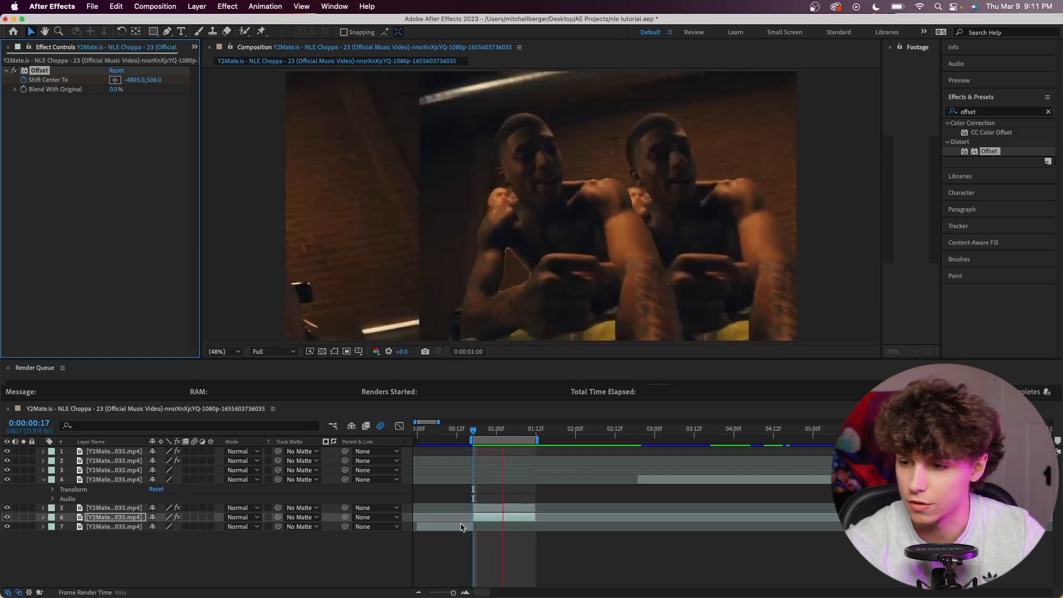
{"action": "key", "text": "space"}
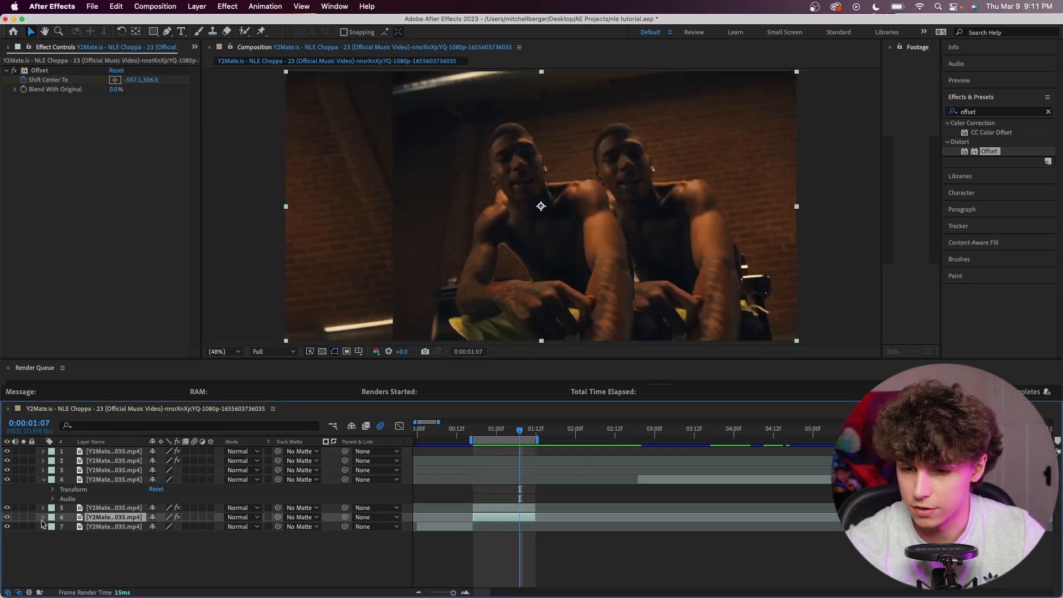
Reveal both Shift Center To keyframes on layer 6, apply Easy Ease to them, and play back the motion.
{"action": "left_click", "coordinate": [42, 517]}
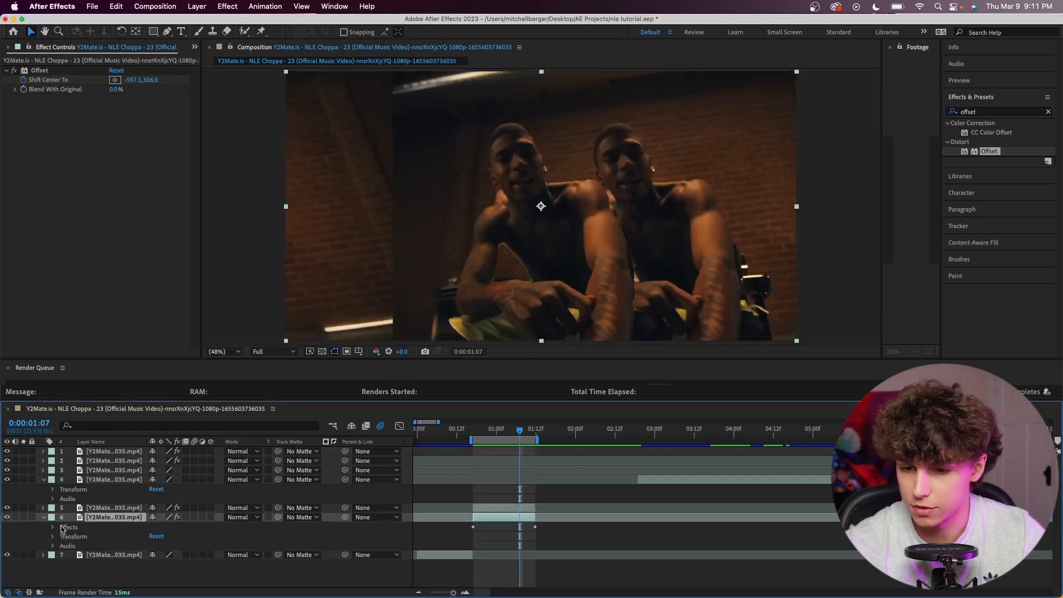
{"action": "left_click", "coordinate": [53, 527]}
{"action": "left_click", "coordinate": [62, 537]}
{"action": "left_click_drag", "start_coordinate": [557, 551], "coordinate": [450, 538]}
{"action": "key", "text": "F9"}
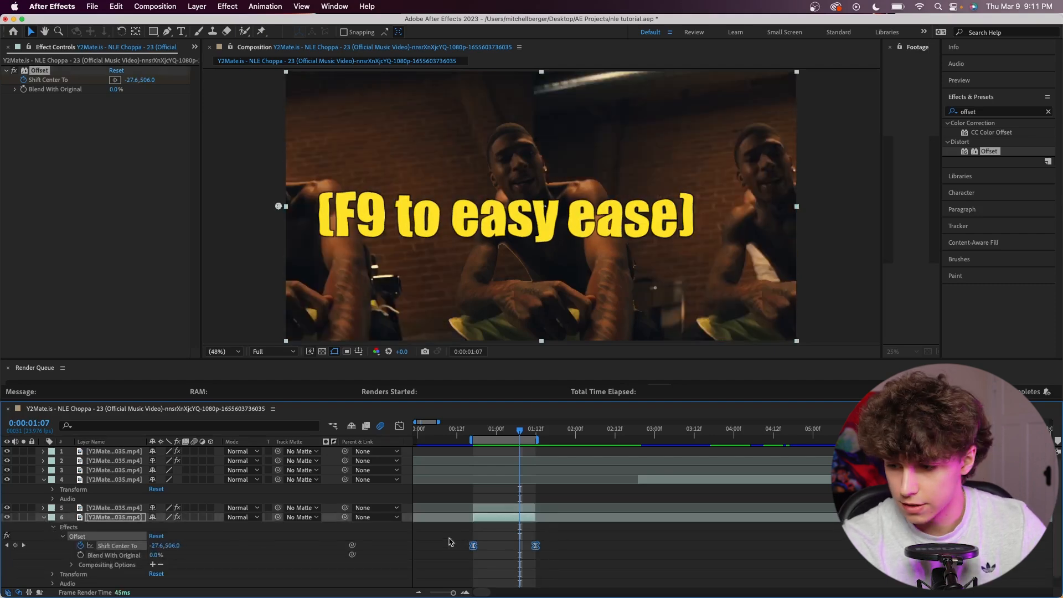
{"action": "left_click", "coordinate": [451, 541]}
{"action": "left_click", "coordinate": [477, 432]}
{"action": "key", "text": "space"}
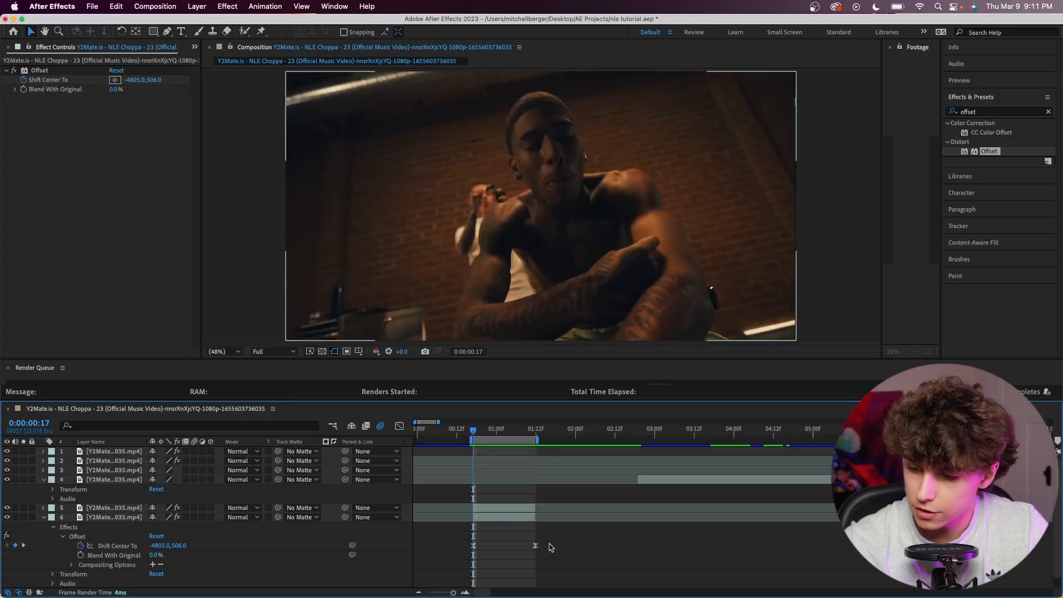
Reshape the Shift Center To speed graph into a steep early peak with a long slowdown, and preview it.
{"action": "left_click_drag", "start_coordinate": [562, 541], "coordinate": [442, 560]}
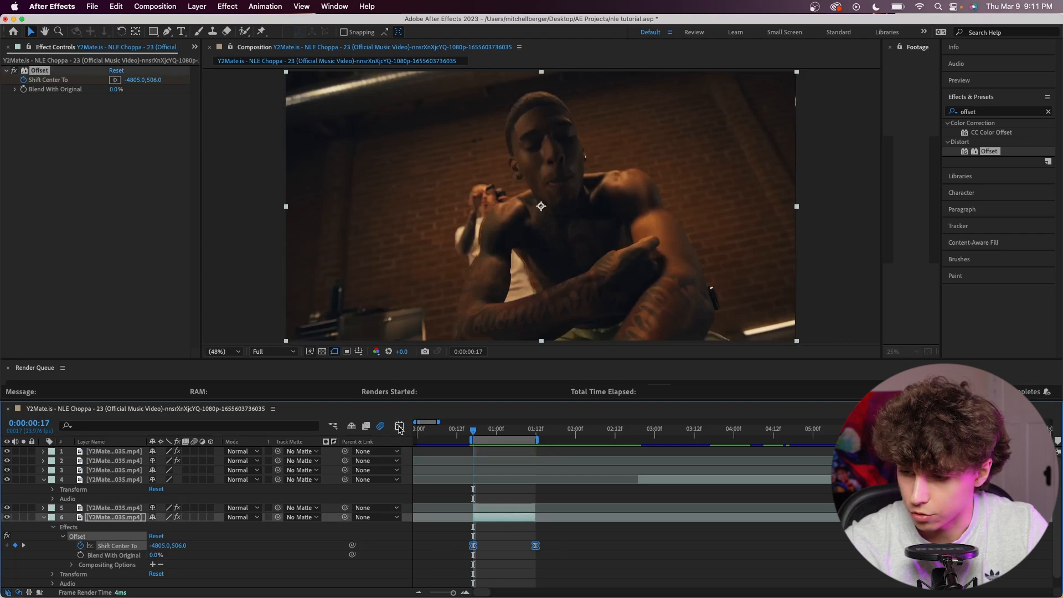
{"action": "left_click", "coordinate": [399, 428]}
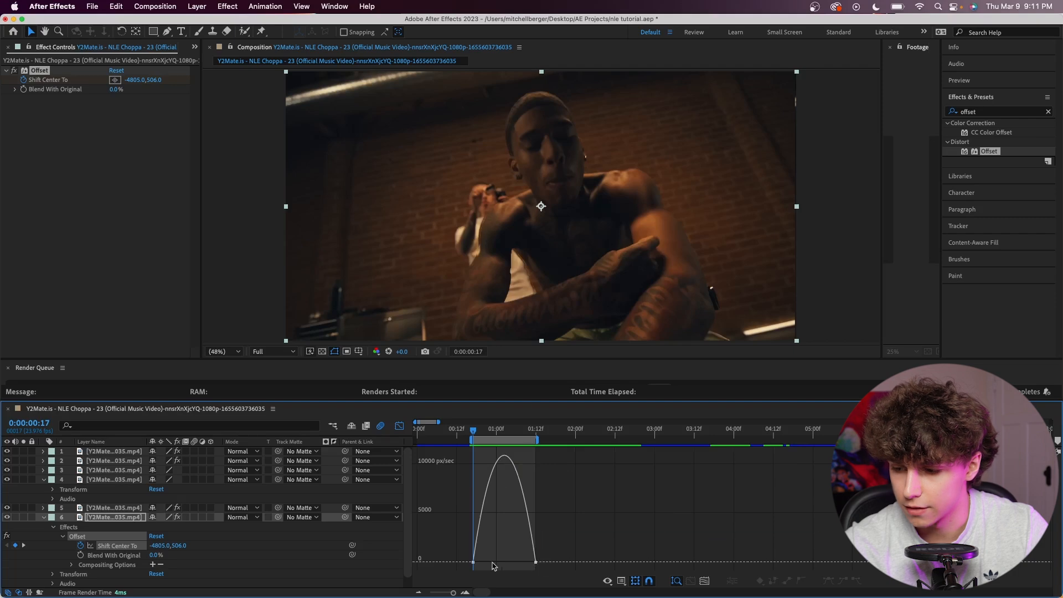
{"action": "left_click", "coordinate": [536, 564]}
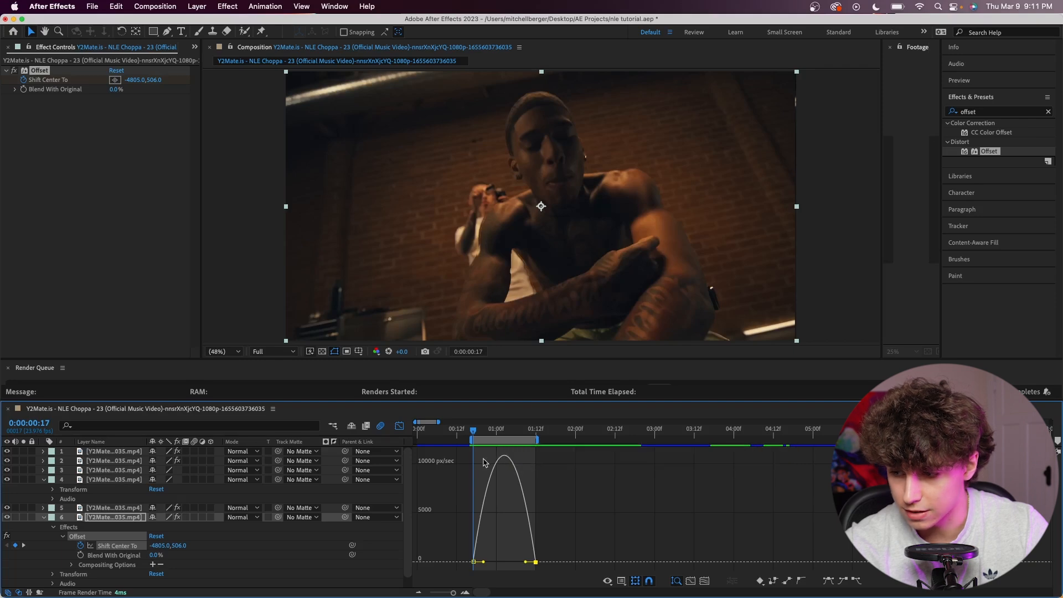
{"action": "left_click_drag", "start_coordinate": [526, 562], "coordinate": [498, 566]}
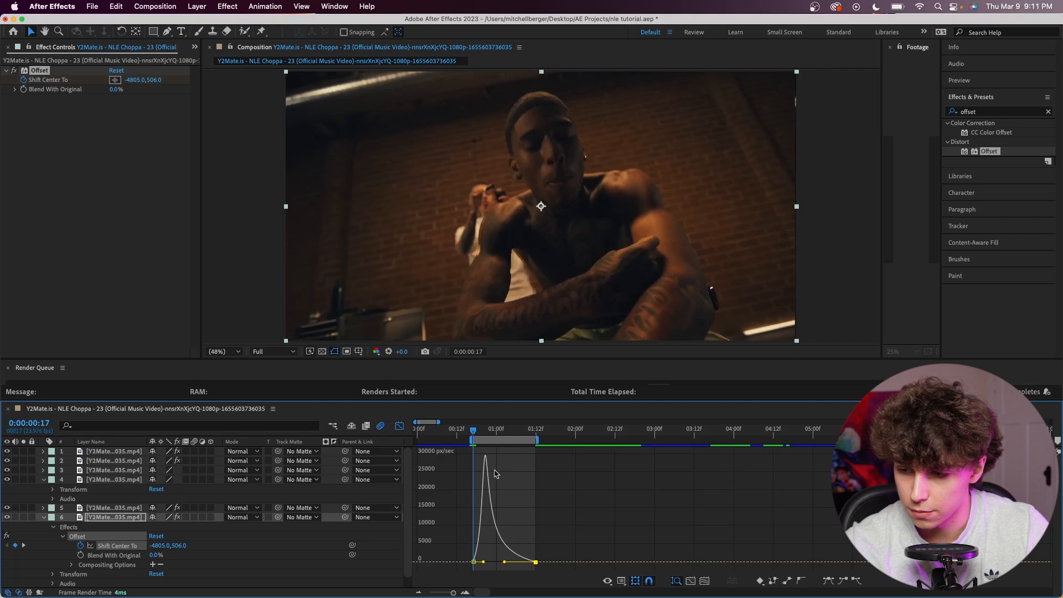
{"action": "mouse_move", "coordinate": [487, 457]}
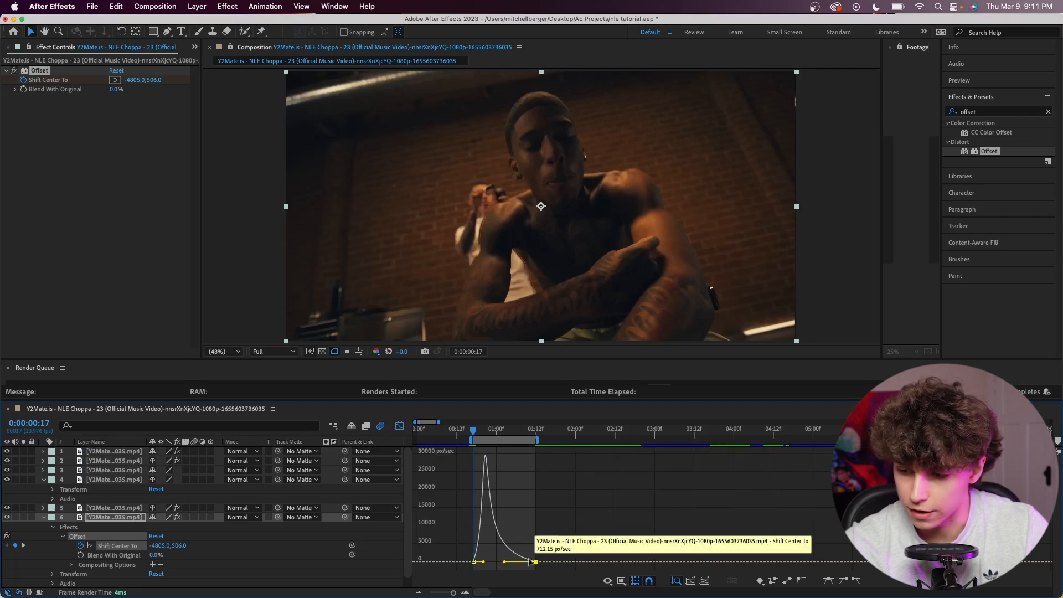
{"action": "left_click_drag", "start_coordinate": [483, 562], "coordinate": [477, 562]}
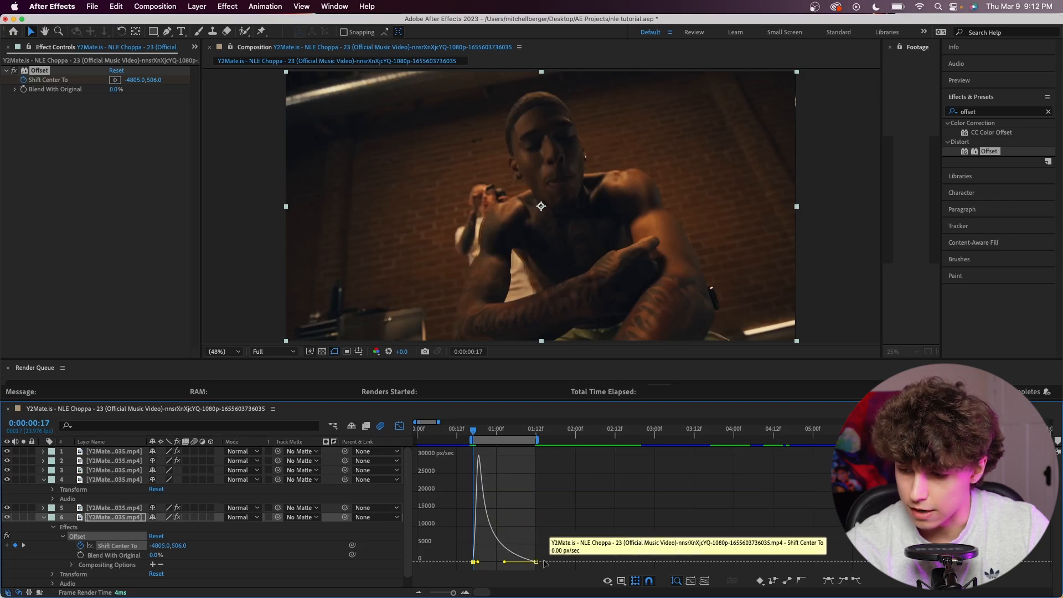
{"action": "key", "text": "space"}
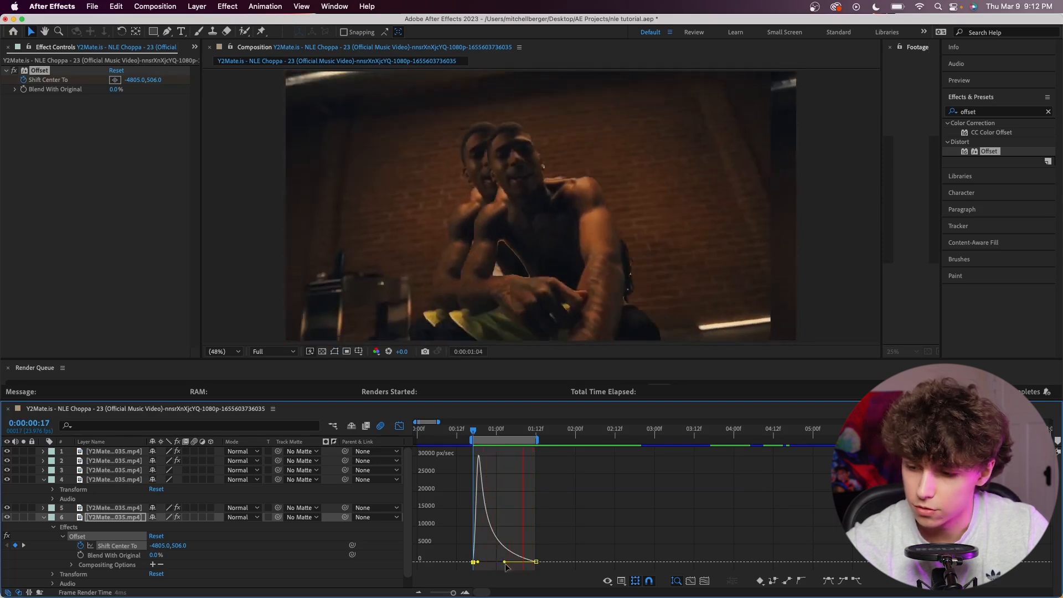
Apply Directional Blur to the layer 6 clip and set its Direction to 93°.
{"action": "left_click", "coordinate": [1004, 113]}
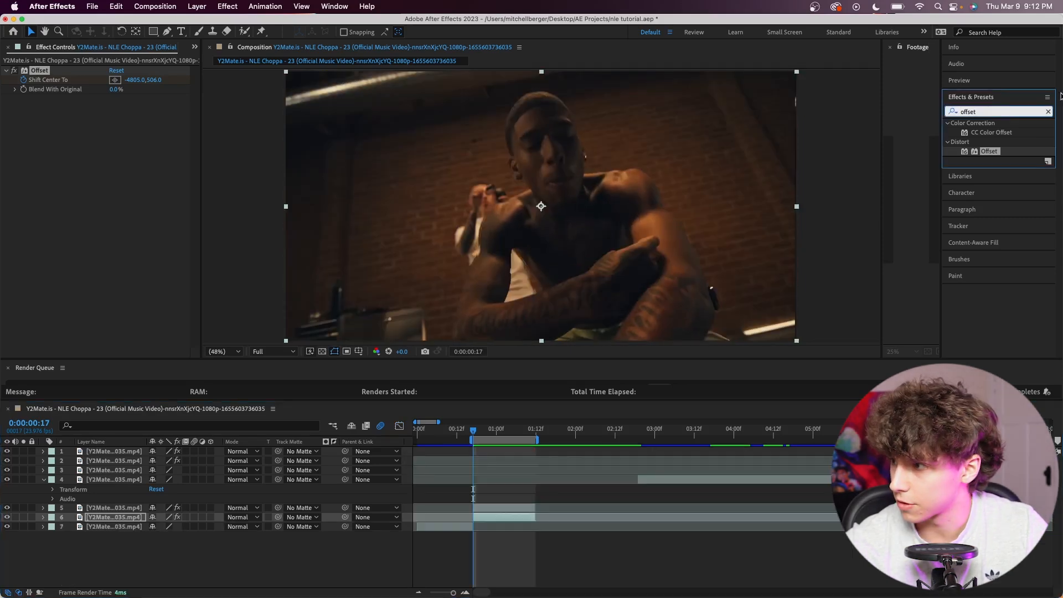
{"action": "type", "text": "dire"}
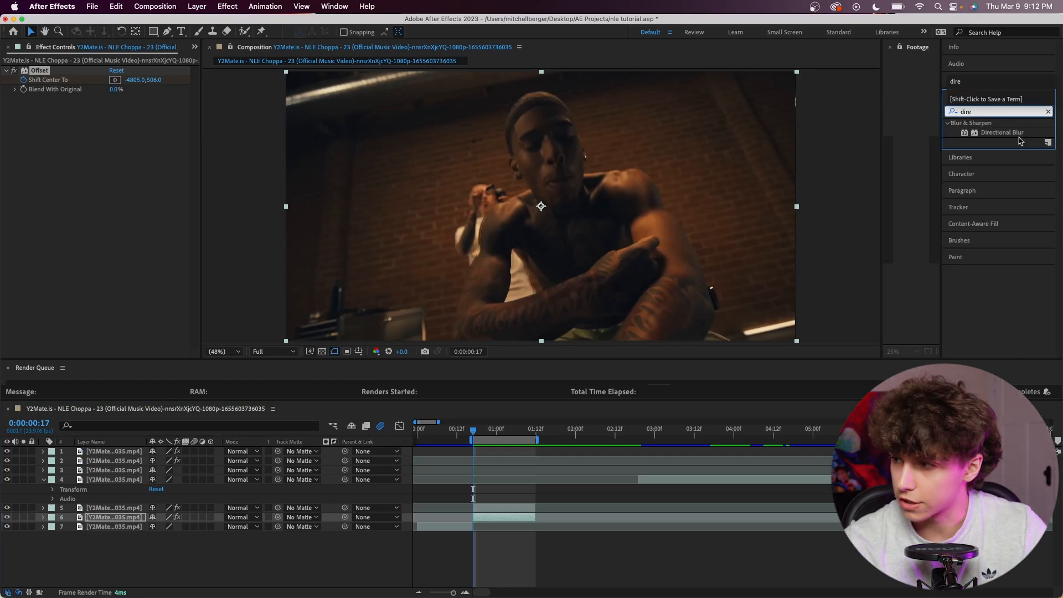
{"action": "left_click_drag", "start_coordinate": [1014, 133], "coordinate": [523, 518]}
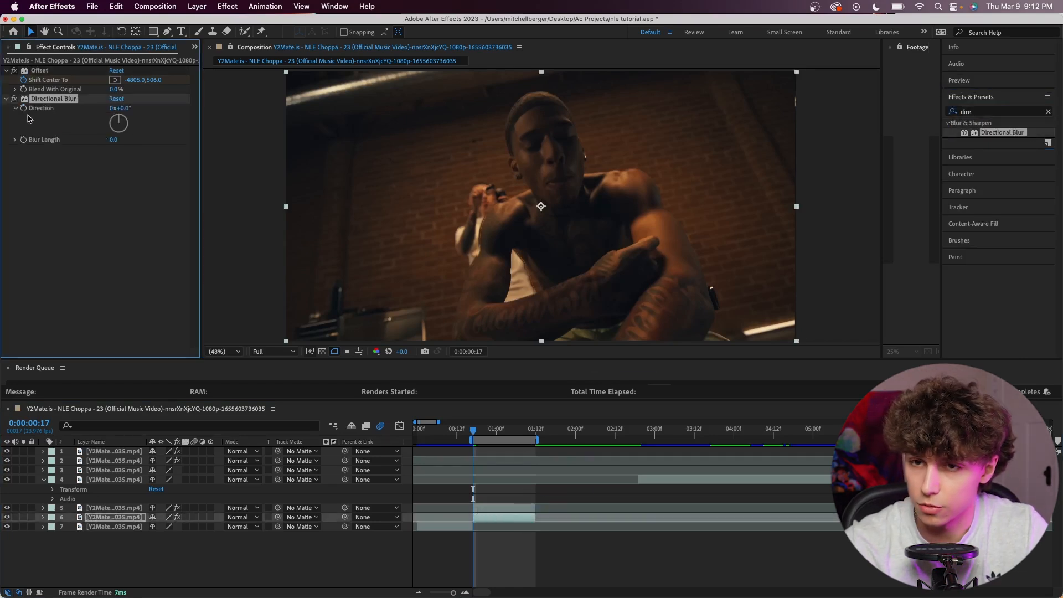
{"action": "left_click_drag", "start_coordinate": [122, 127], "coordinate": [123, 125]}
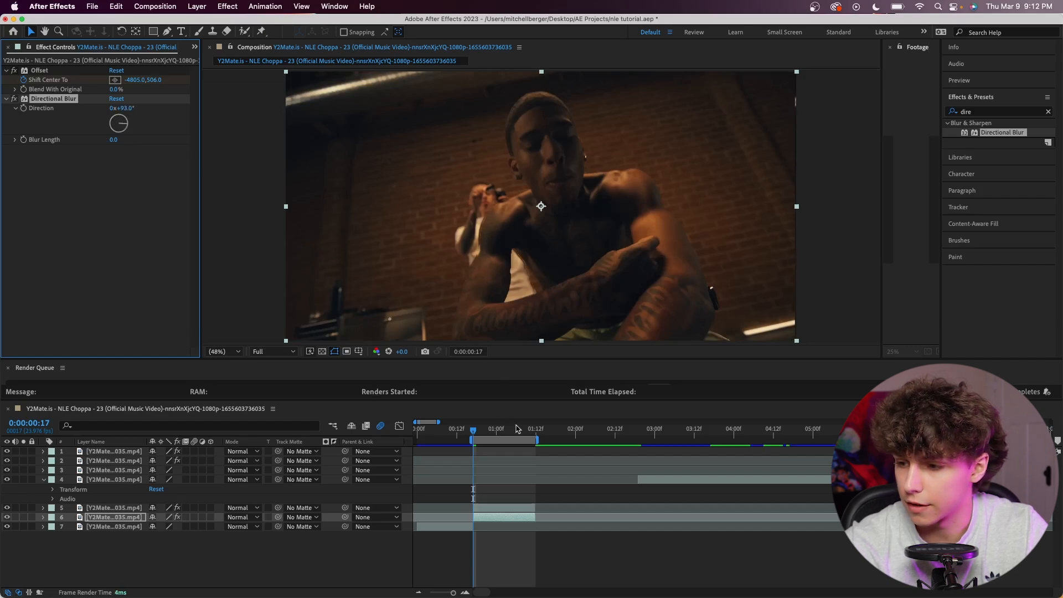
Keyframe Blur Length from a strong value at 0:00:00:17 down to 0 at the clip's end, and preview the blur.
{"action": "left_click_drag", "start_coordinate": [516, 428], "coordinate": [542, 431]}
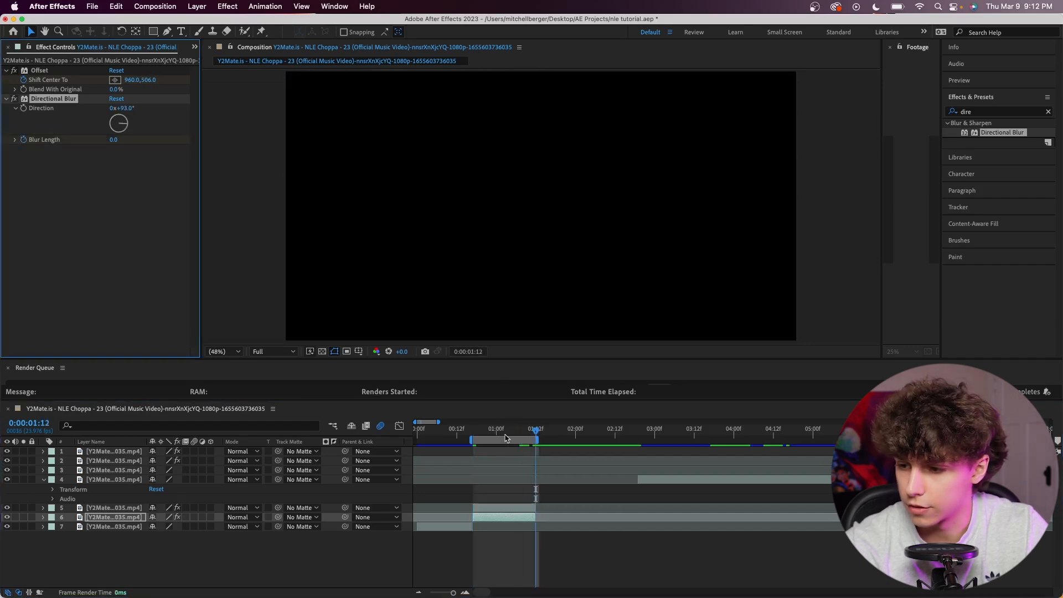
{"action": "left_click_drag", "start_coordinate": [505, 433], "coordinate": [473, 441]}
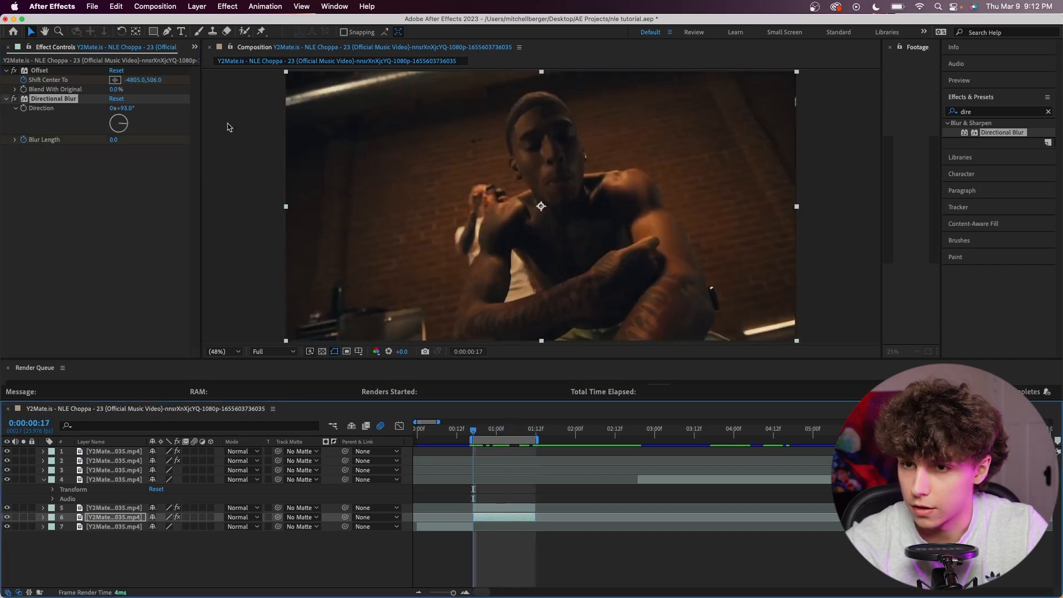
{"action": "left_click_drag", "start_coordinate": [115, 140], "coordinate": [840, 146]}
{"action": "key", "text": "space"}
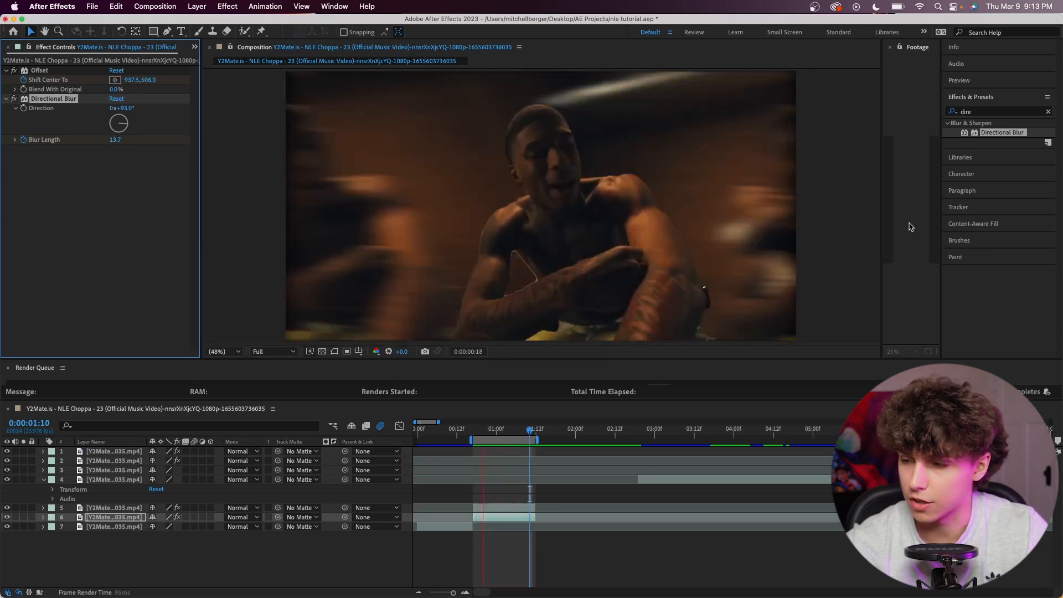
Apply Refine Soft Matte to the rotoscoped layer 5 clip with Additional Edge Radius 13.1 and Smooth 49.9, and preview.
{"action": "left_click_drag", "start_coordinate": [997, 112], "coordinate": [880, 112]}
{"action": "type", "text": "refine"}
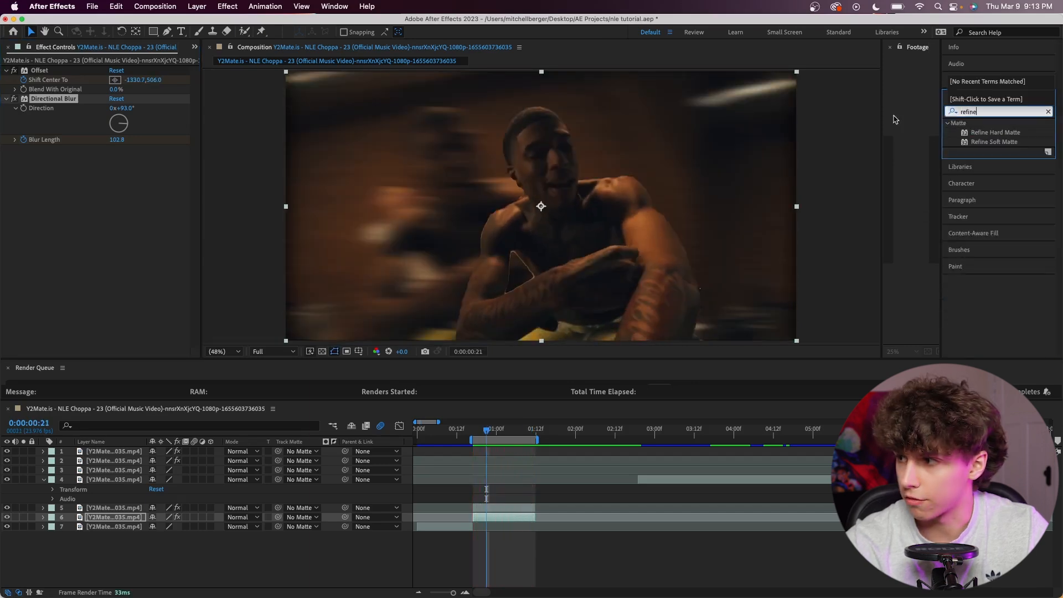
{"action": "left_click_drag", "start_coordinate": [986, 142], "coordinate": [526, 509]}
{"action": "left_click_drag", "start_coordinate": [115, 211], "coordinate": [223, 227]}
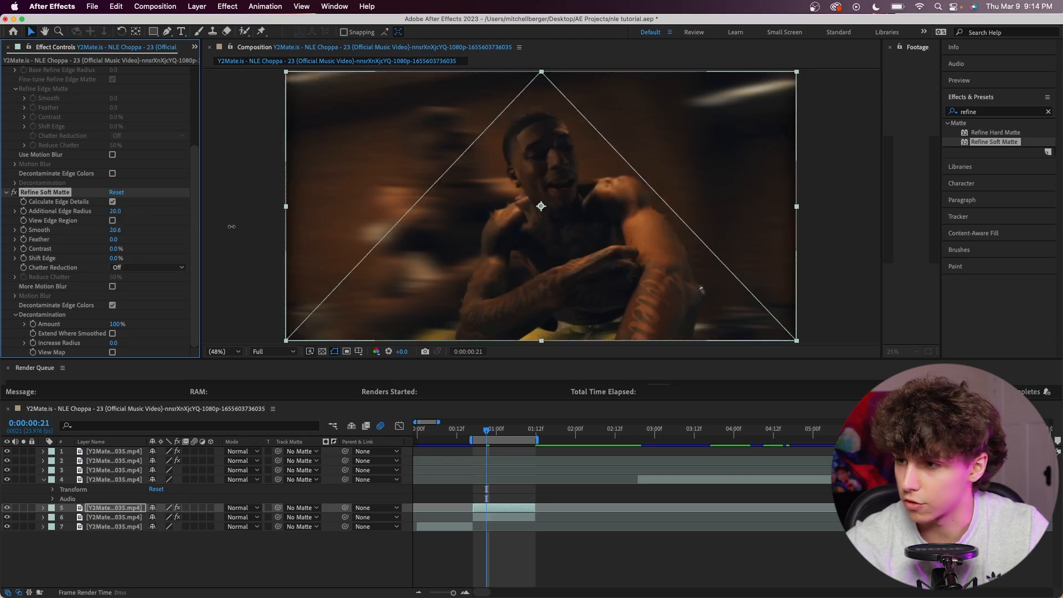
{"action": "left_click_drag", "start_coordinate": [292, 227], "coordinate": [291, 227]}
{"action": "key", "text": "space"}
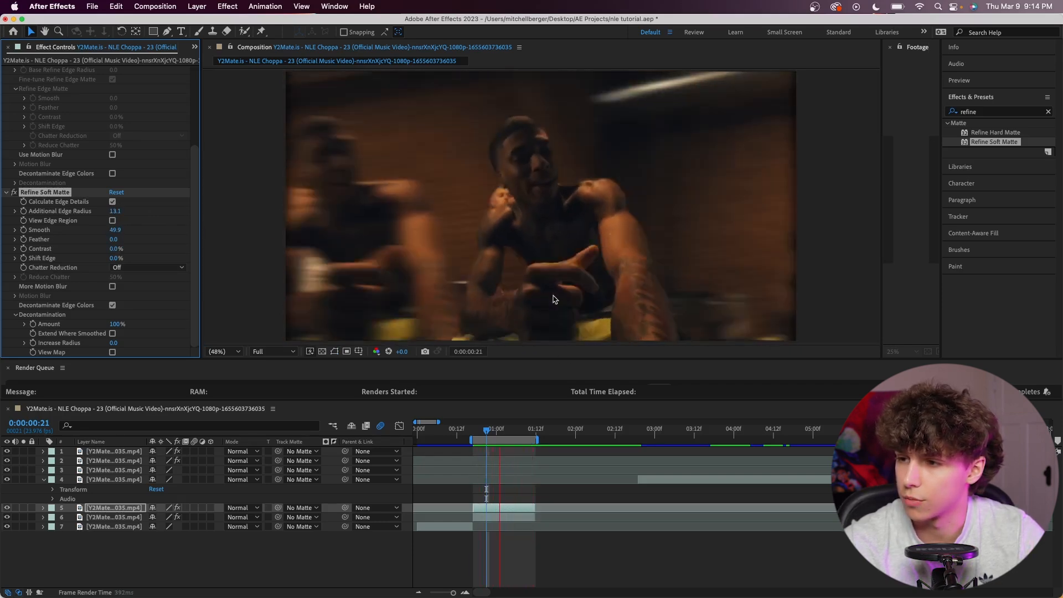
Add an adjustment layer above all clips and apply The Shake Plugin preset to it.
{"action": "left_click", "coordinate": [190, 563]}
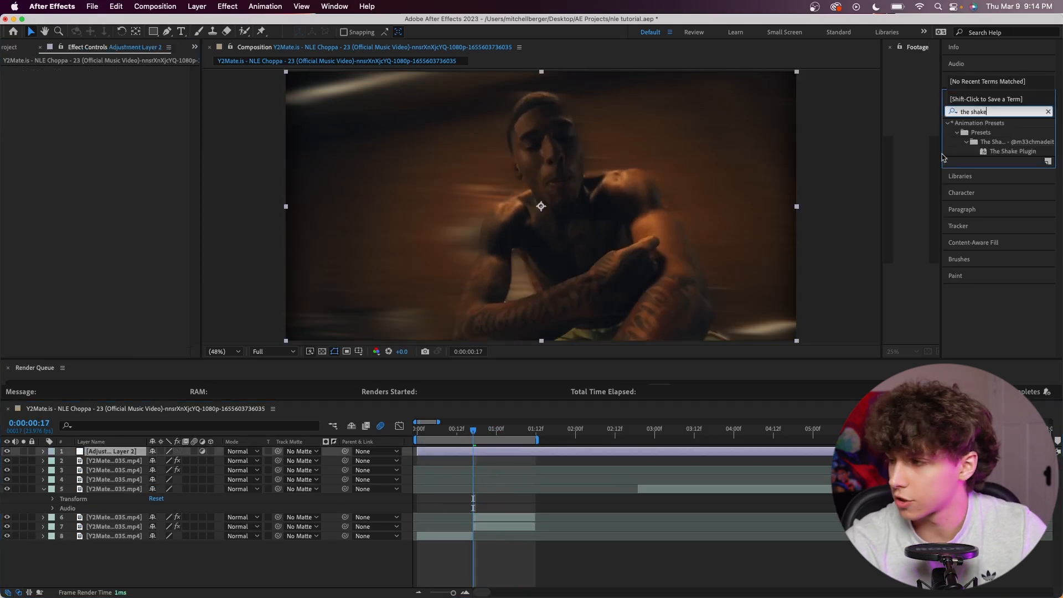
{"action": "left_click_drag", "start_coordinate": [1008, 156], "coordinate": [486, 452]}
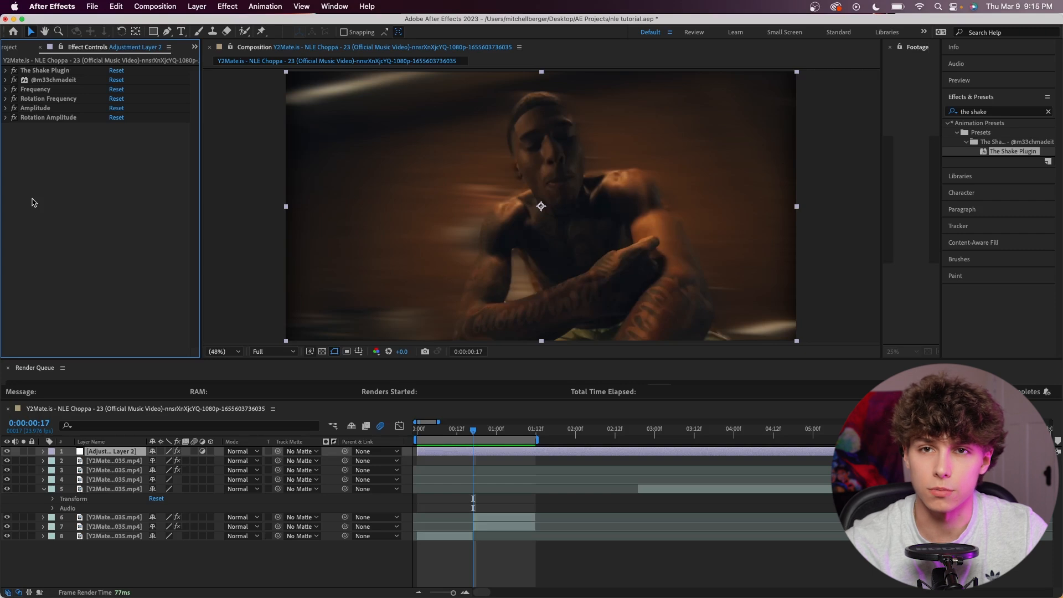
Keyframe the shake's Amplitude slider at 154 on 0:00:00:17, with 0 at both 0:00:00:21 and 0:00:00:14.
{"action": "left_click", "coordinate": [6, 108]}
{"action": "left_click_drag", "start_coordinate": [117, 117], "coordinate": [210, 122]}
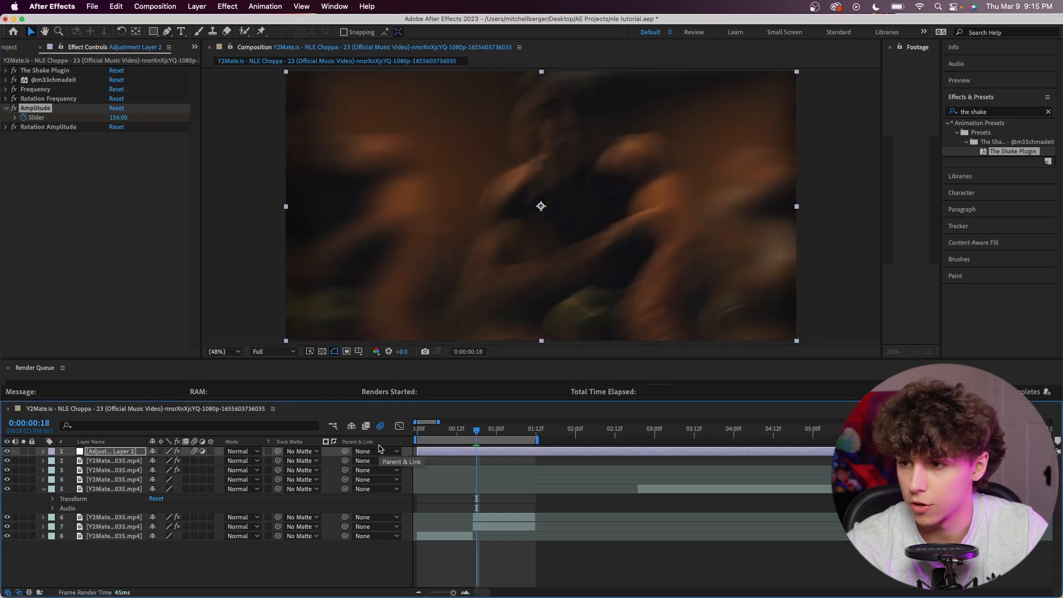
{"action": "left_click", "coordinate": [119, 118]}
{"action": "key", "text": "Return"}
{"action": "key", "text": "Page_Up"}
{"action": "key", "text": "Page_Up"}
{"action": "key", "text": "Page_Up"}
{"action": "key", "text": "Page_Up"}
{"action": "key", "text": "Page_Up"}
{"action": "key", "text": "Page_Up"}
{"action": "key", "text": "Page_Up"}
{"action": "key", "text": "Page_Up"}
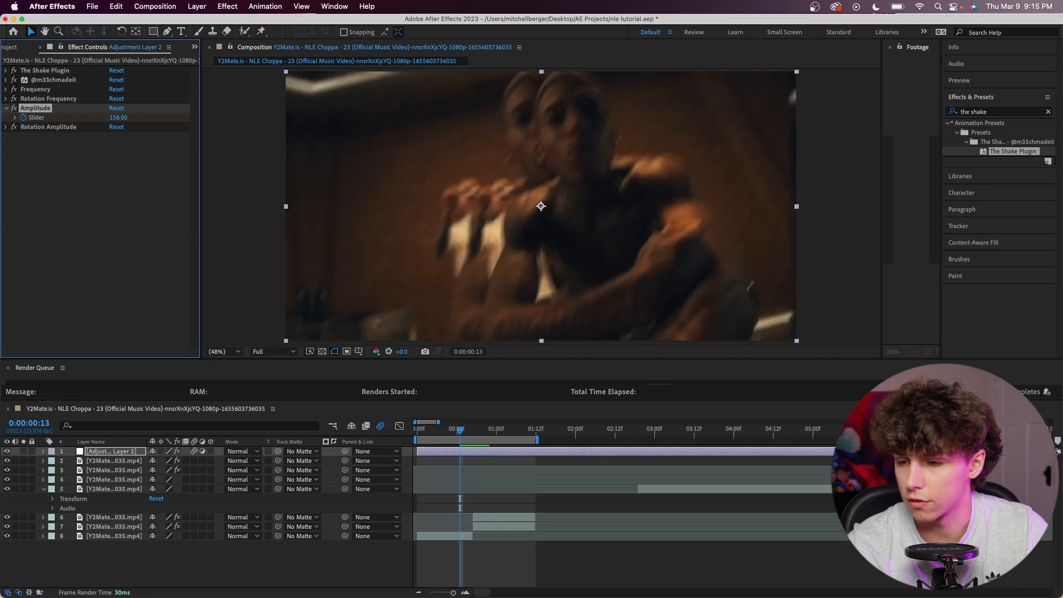
{"action": "key", "text": "Page_Down"}
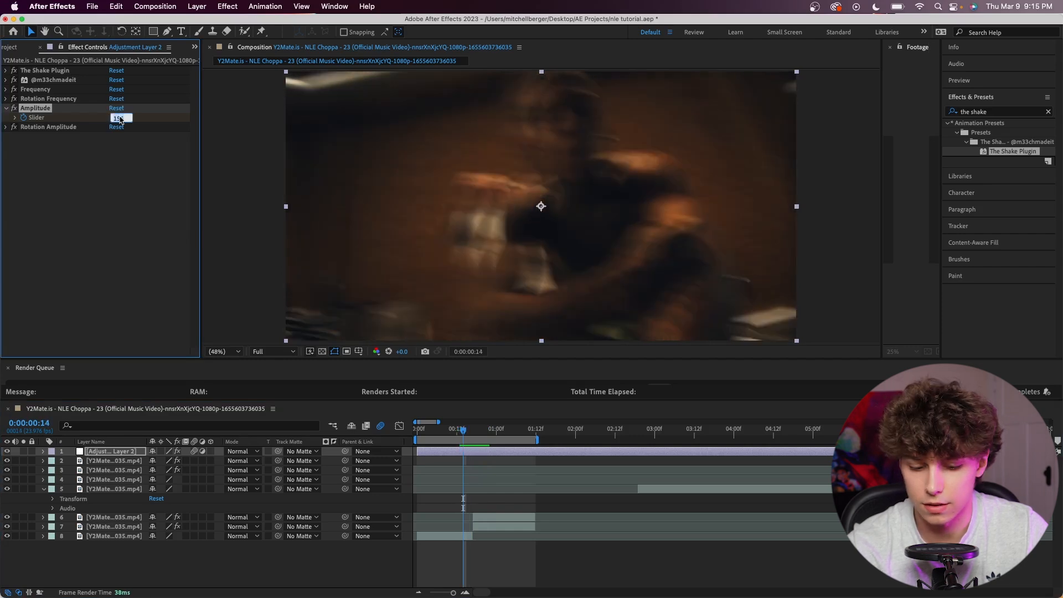
Apply Easy Ease to the adjustment layer's three Amplitude slider keyframes and preview the shake.
{"action": "left_click", "coordinate": [43, 451]}
{"action": "left_click", "coordinate": [53, 462]}
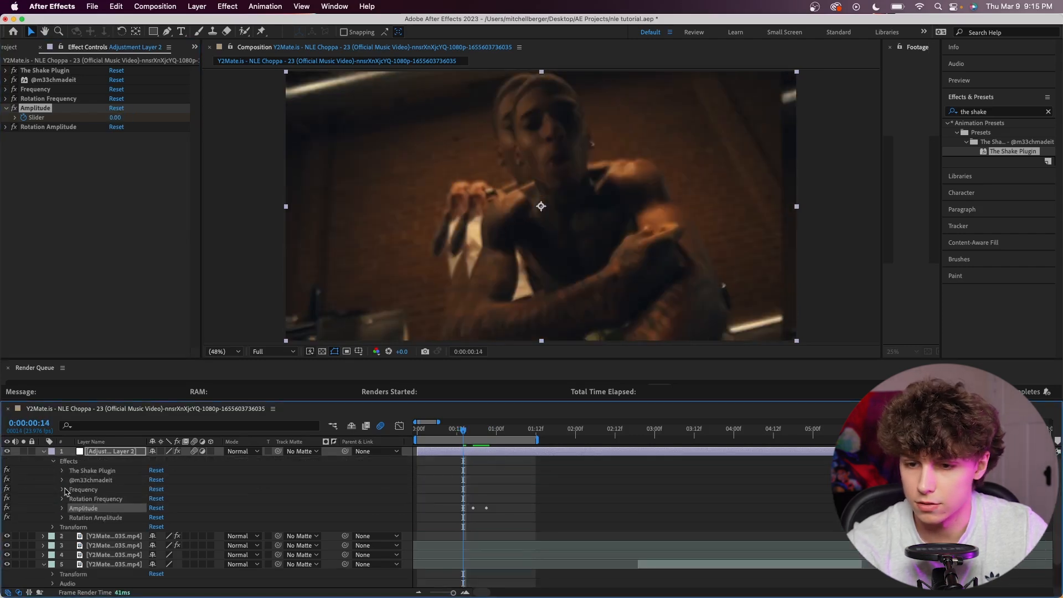
{"action": "left_click", "coordinate": [62, 507]}
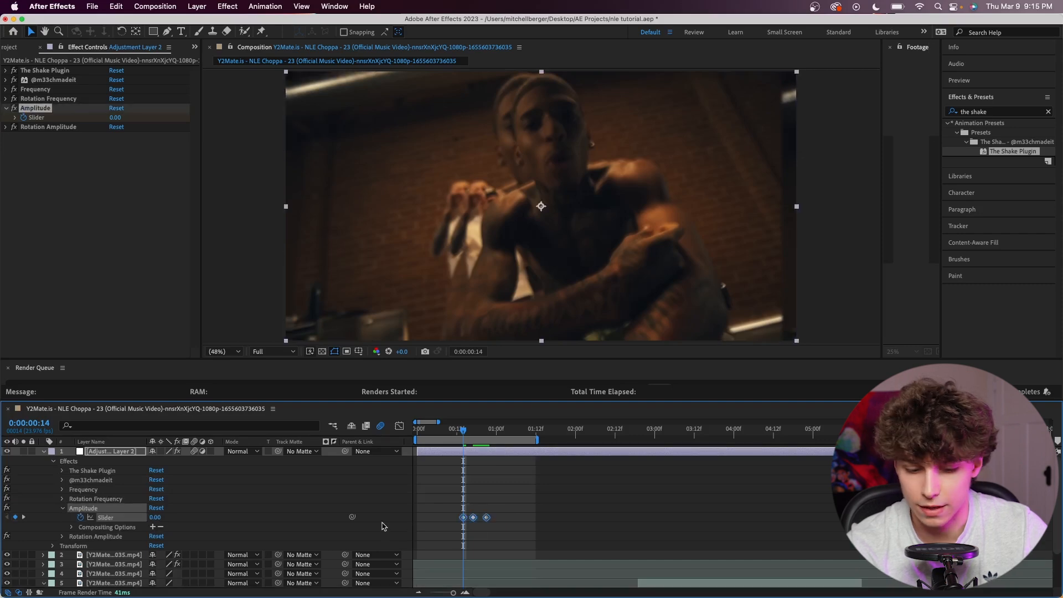
{"action": "key", "text": "F9"}
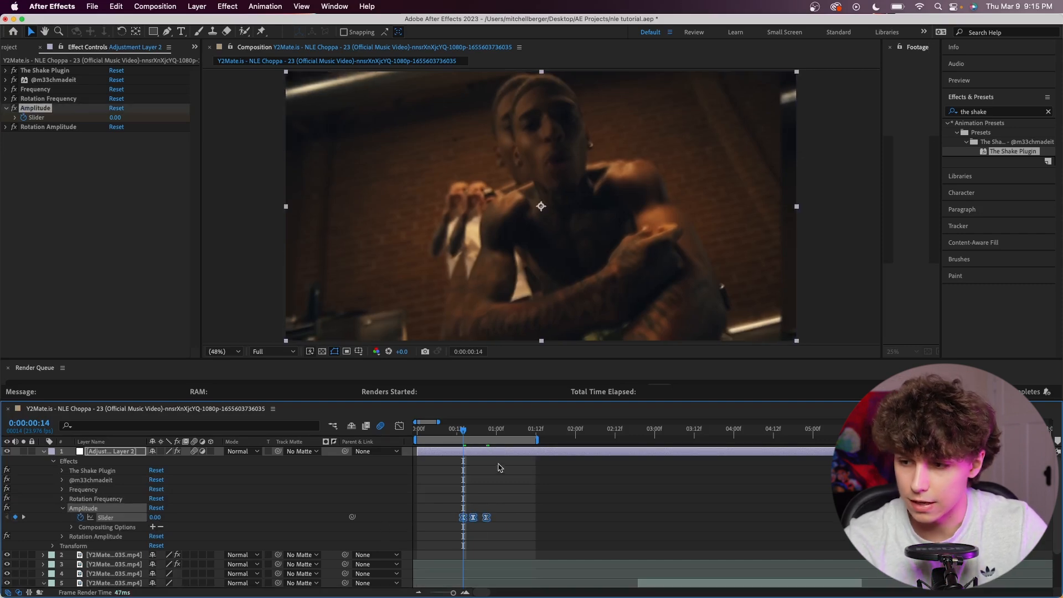
{"action": "key", "text": "space"}
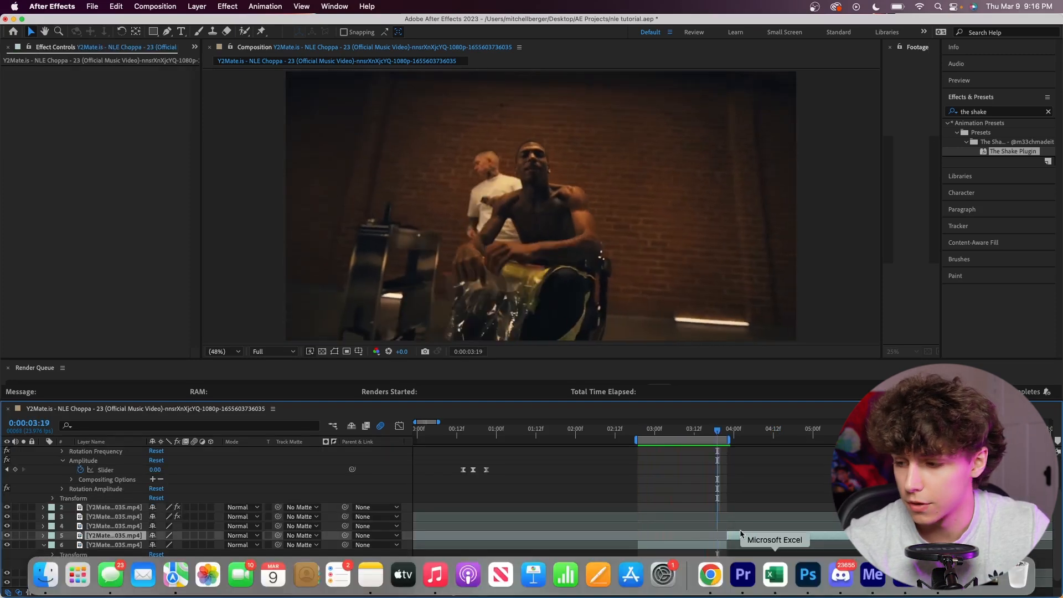
Run the 3D Camera Tracker on the layer 6 clip that starts at 0:00:02:19.
{"action": "left_click", "coordinate": [683, 545]}
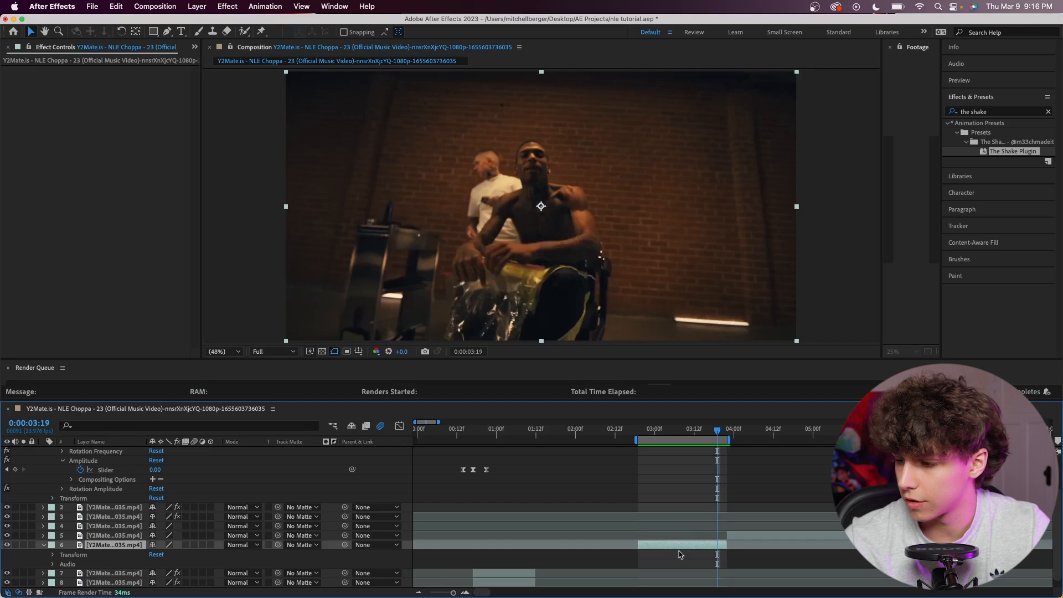
{"action": "left_click", "coordinate": [991, 226]}
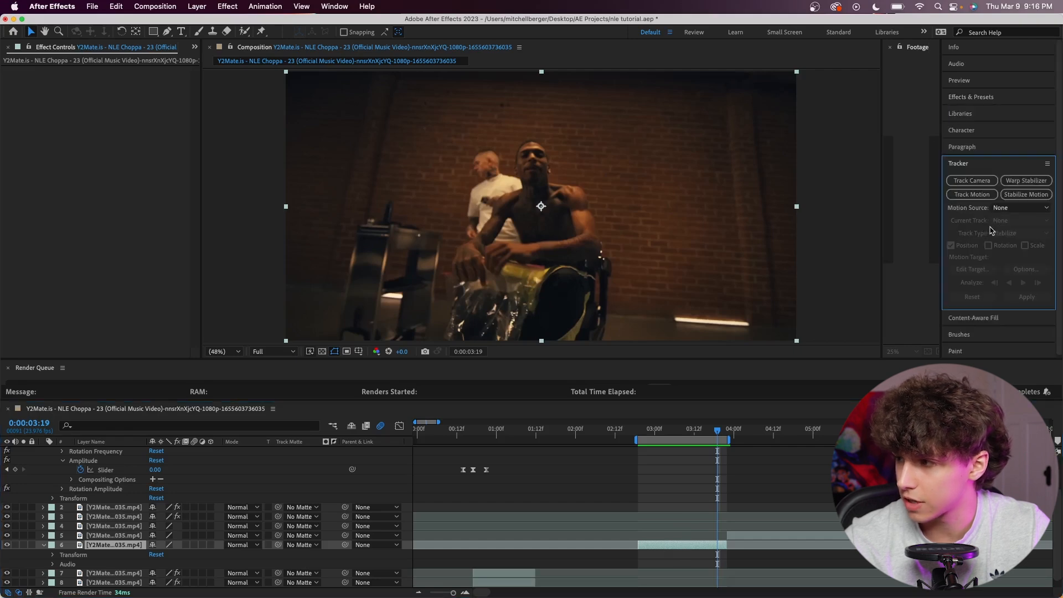
{"action": "left_click", "coordinate": [986, 183]}
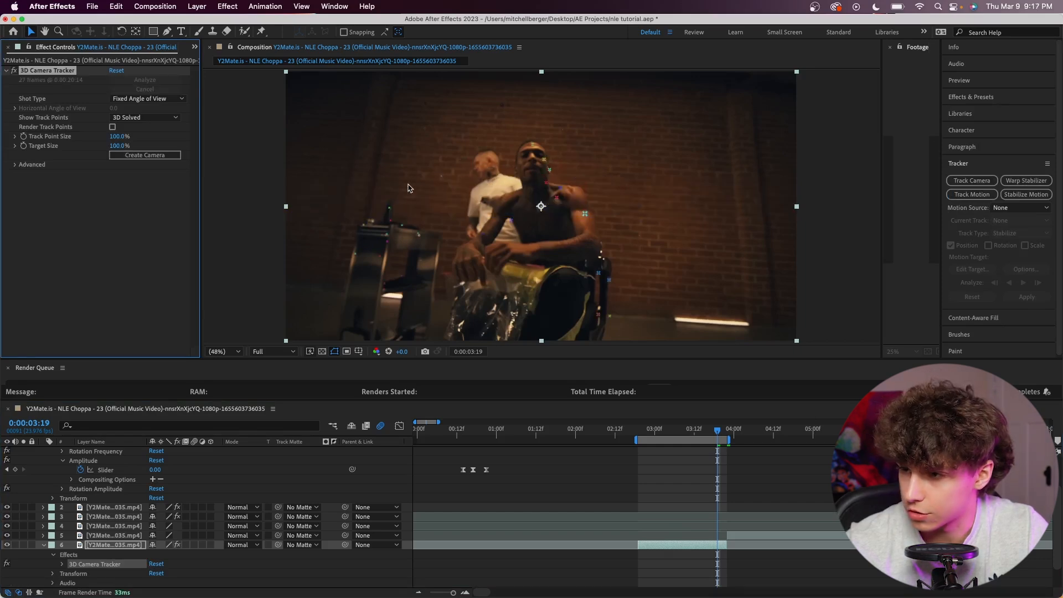
Create a text layer and tracker camera from a track target on the brick wall beside the seated subject, and preview.
{"action": "left_click", "coordinate": [625, 201]}
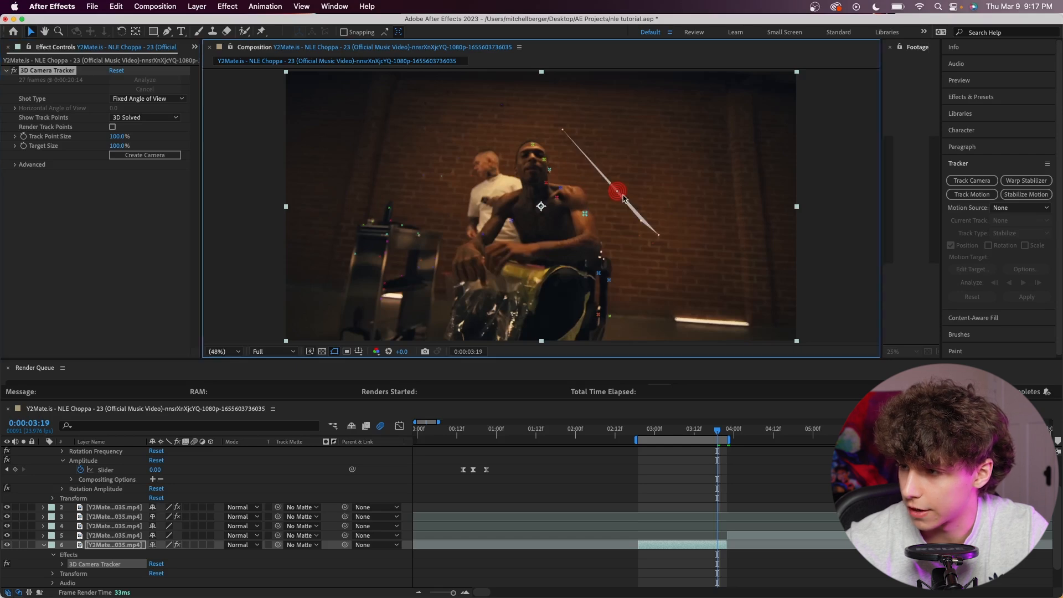
{"action": "right_click", "coordinate": [620, 193]}
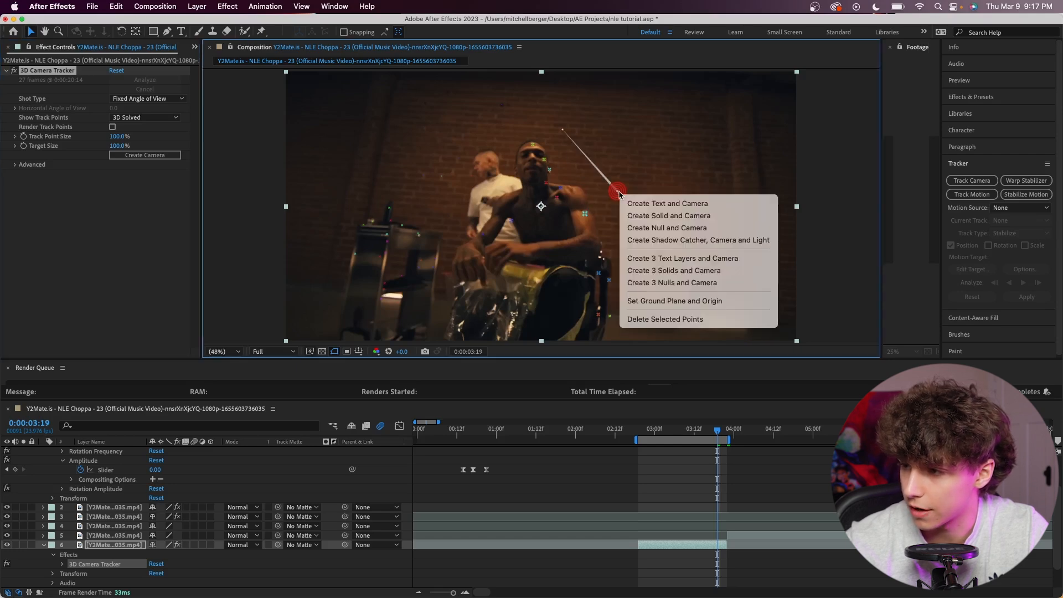
{"action": "left_click", "coordinate": [654, 204]}
{"action": "key", "text": "space"}
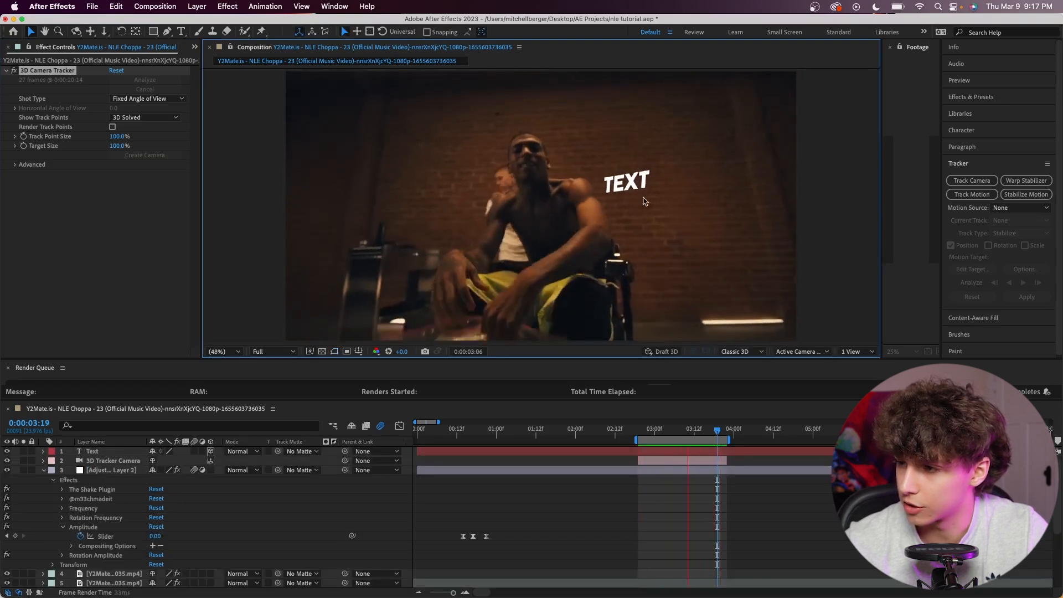
{"action": "key", "text": "space"}
Replace the tracked text layer's wording with "m33ch".
{"action": "left_click", "coordinate": [667, 451]}
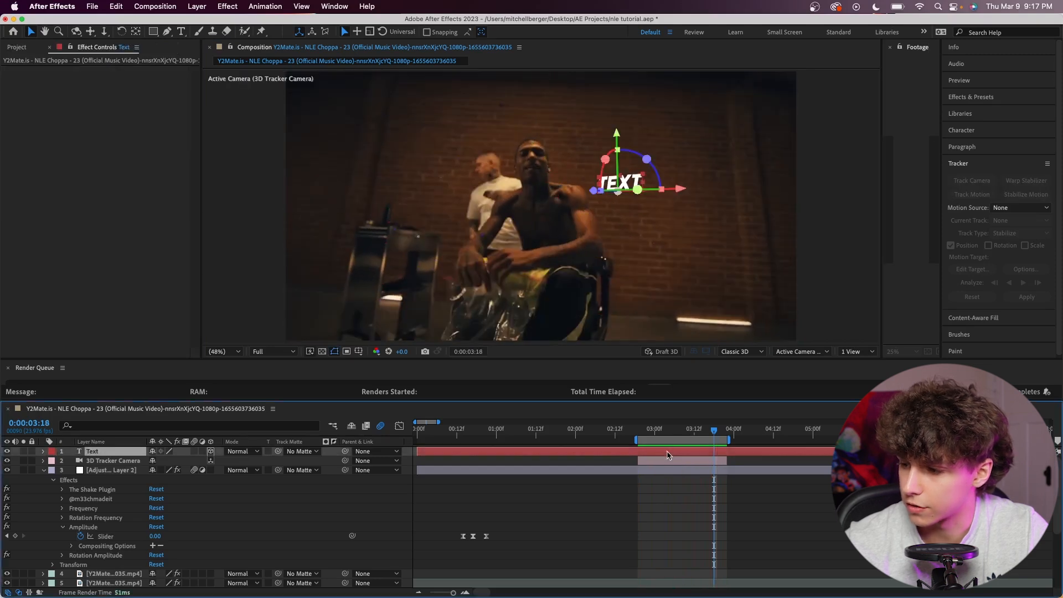
{"action": "double_click", "coordinate": [636, 176]}
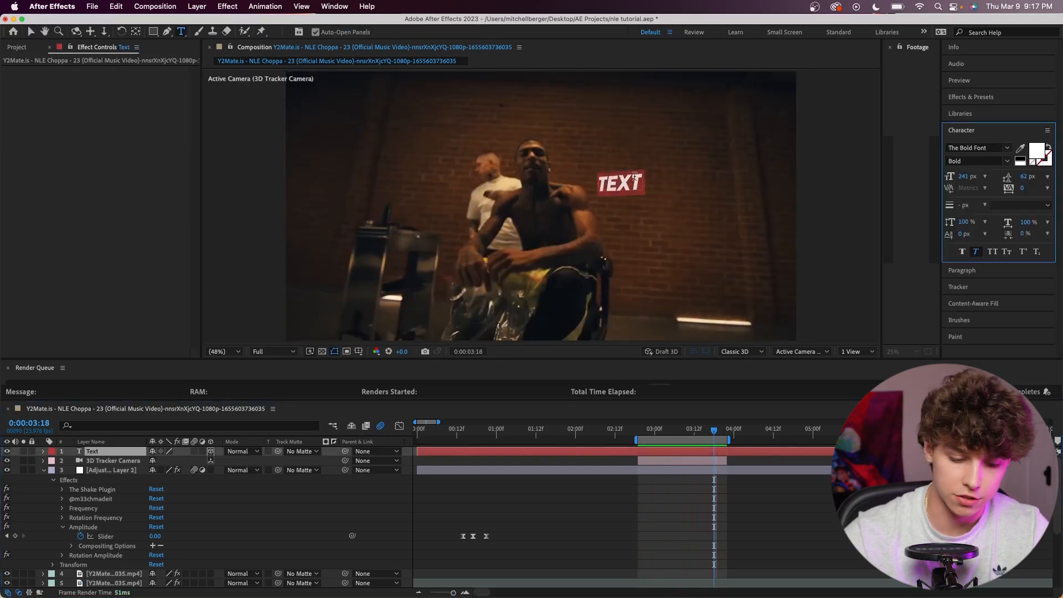
{"action": "type", "text": "m33ch"}
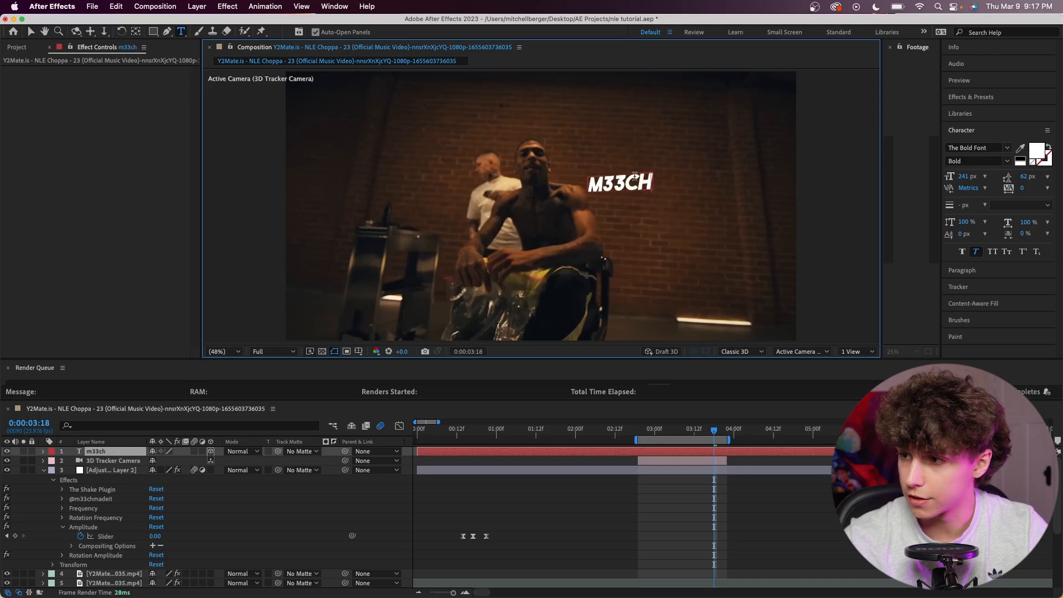
{"action": "key", "text": "Escape"}
{"action": "key", "text": "v"}
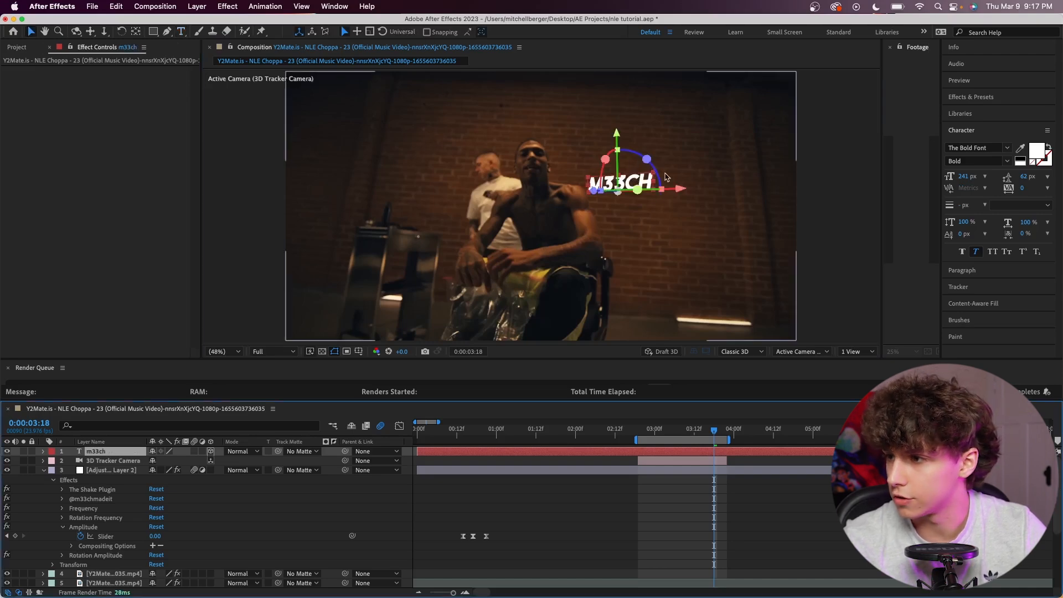
Enlarge the text to a Scale of about 848, 1250, 420% and place it on the wall above the subject's shoulder.
{"action": "left_click_drag", "start_coordinate": [618, 135], "coordinate": [619, 109]}
{"action": "left_click_drag", "start_coordinate": [676, 155], "coordinate": [730, 154]}
{"action": "left_click_drag", "start_coordinate": [641, 144], "coordinate": [583, 109]}
{"action": "left_click_drag", "start_coordinate": [669, 95], "coordinate": [670, 117]}
{"action": "left_click_drag", "start_coordinate": [740, 169], "coordinate": [722, 171]}
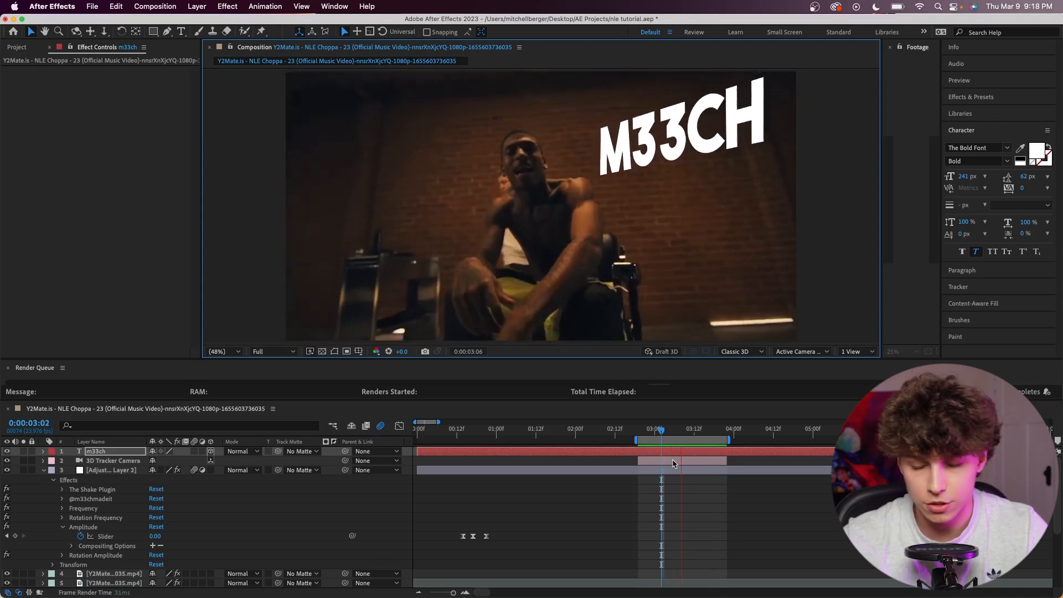
{"action": "key", "text": "space"}
Start Scale keyframing on the text layer at 0:00:02:19 with a value of 0%.
{"action": "left_click", "coordinate": [44, 451]}
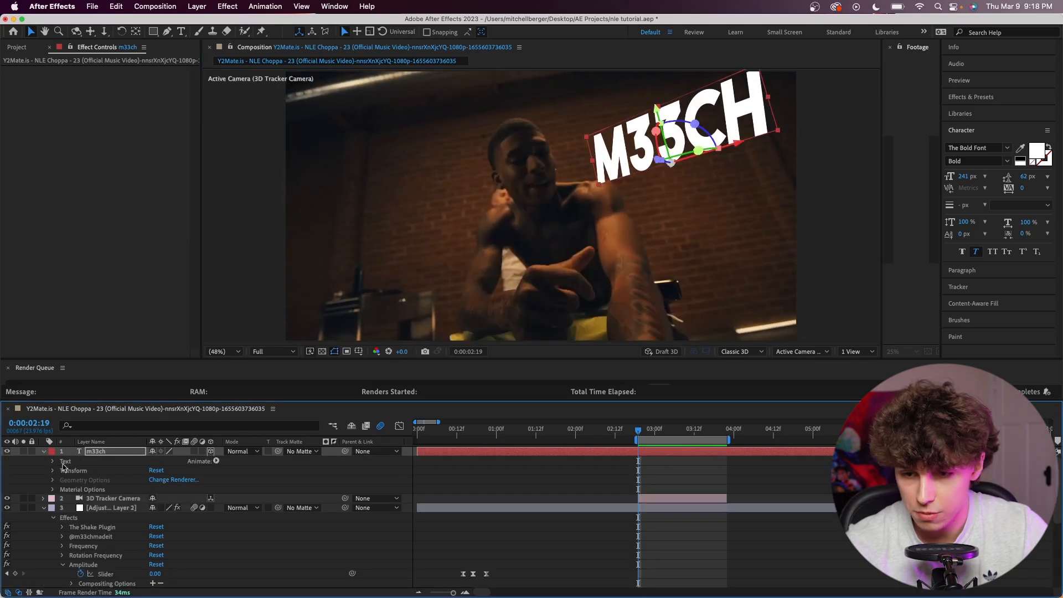
{"action": "left_click", "coordinate": [43, 451]}
{"action": "left_click", "coordinate": [44, 452]}
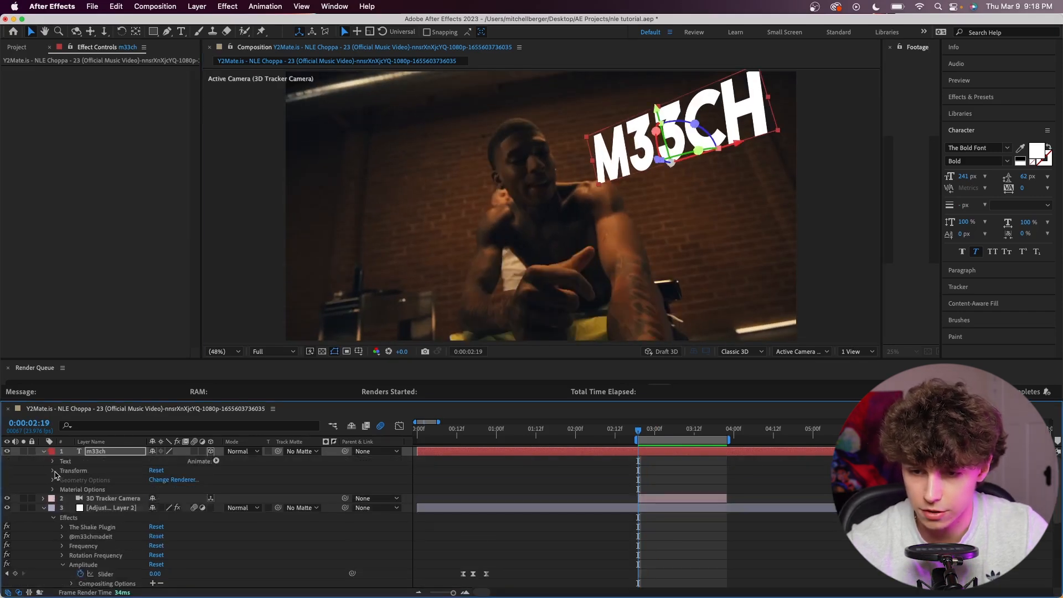
{"action": "left_click", "coordinate": [53, 471]}
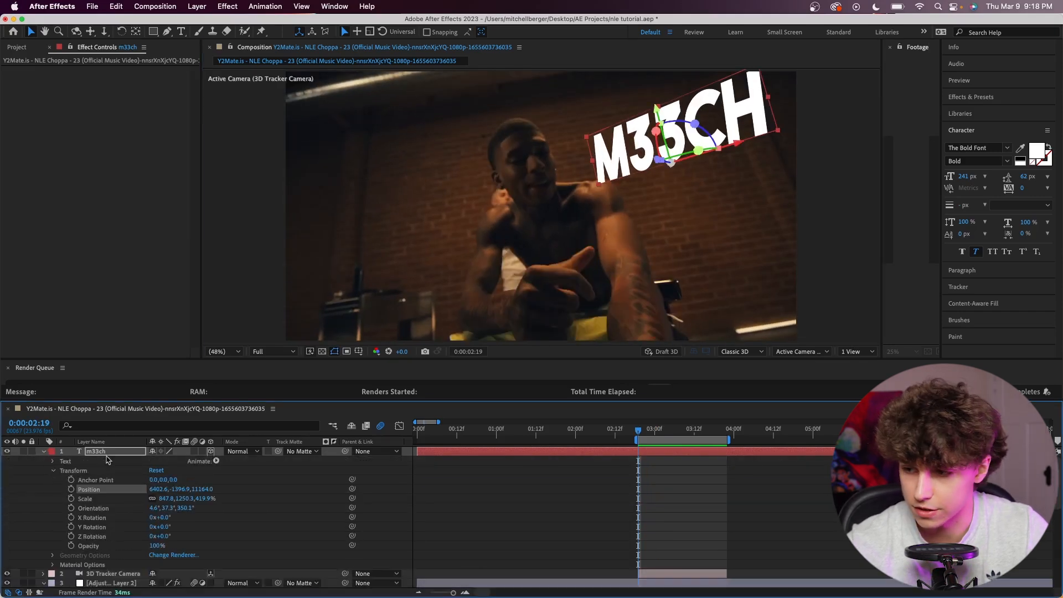
{"action": "left_click", "coordinate": [71, 499]}
{"action": "left_click", "coordinate": [169, 499]}
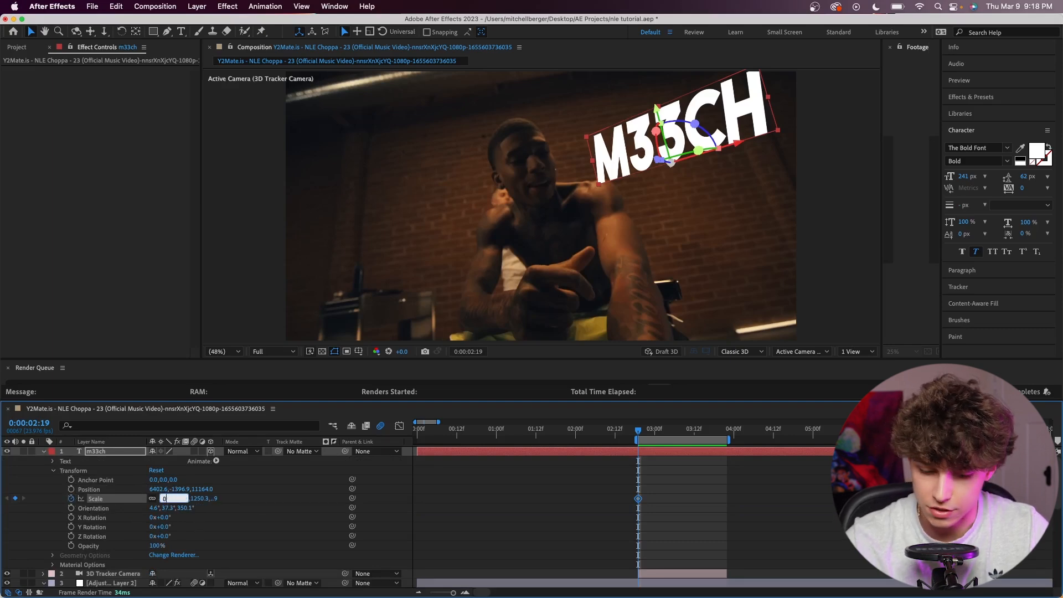
{"action": "type", "text": "0"}
{"action": "key", "text": "Return"}
Keyframe the text's Scale at 1158% on 0:00:02:22 and 987% on 0:00:03:01.
{"action": "key", "text": "Page_Down"}
{"action": "key", "text": "Page_Down"}
{"action": "key", "text": "Page_Down"}
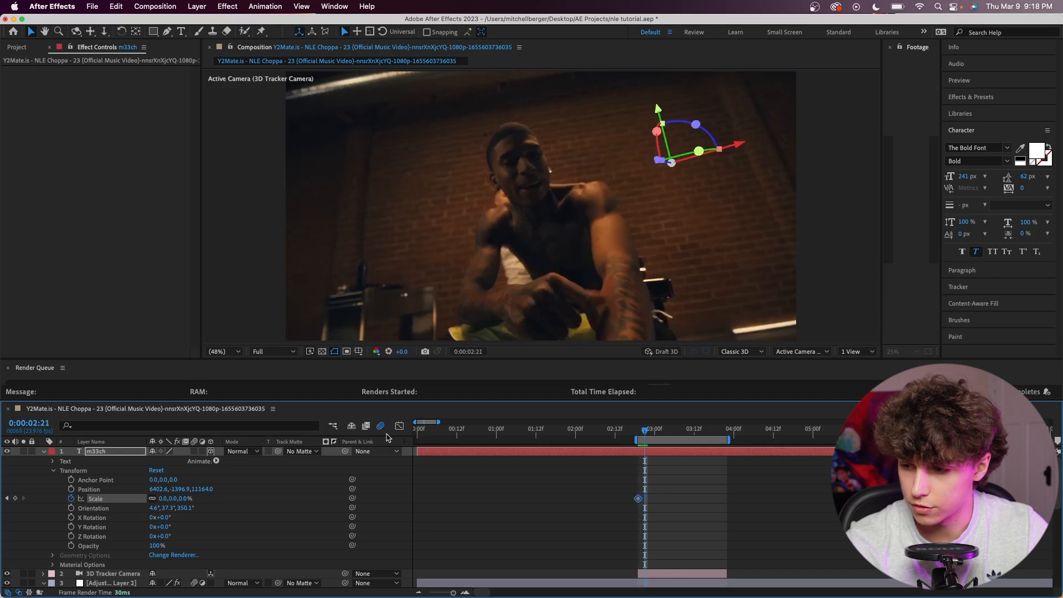
{"action": "left_click_drag", "start_coordinate": [163, 500], "coordinate": [689, 383]}
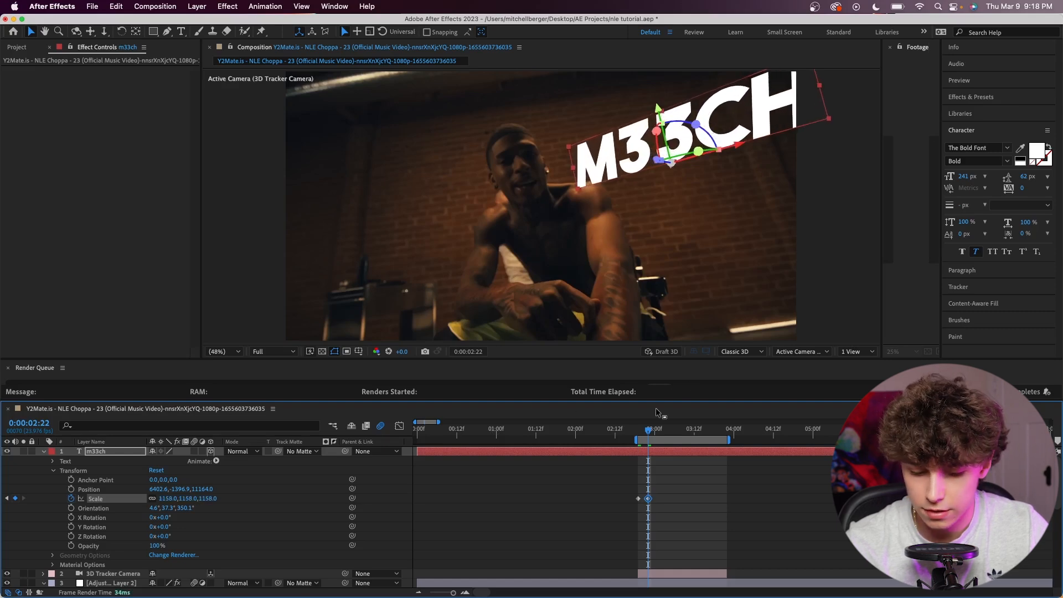
{"action": "key", "text": "space"}
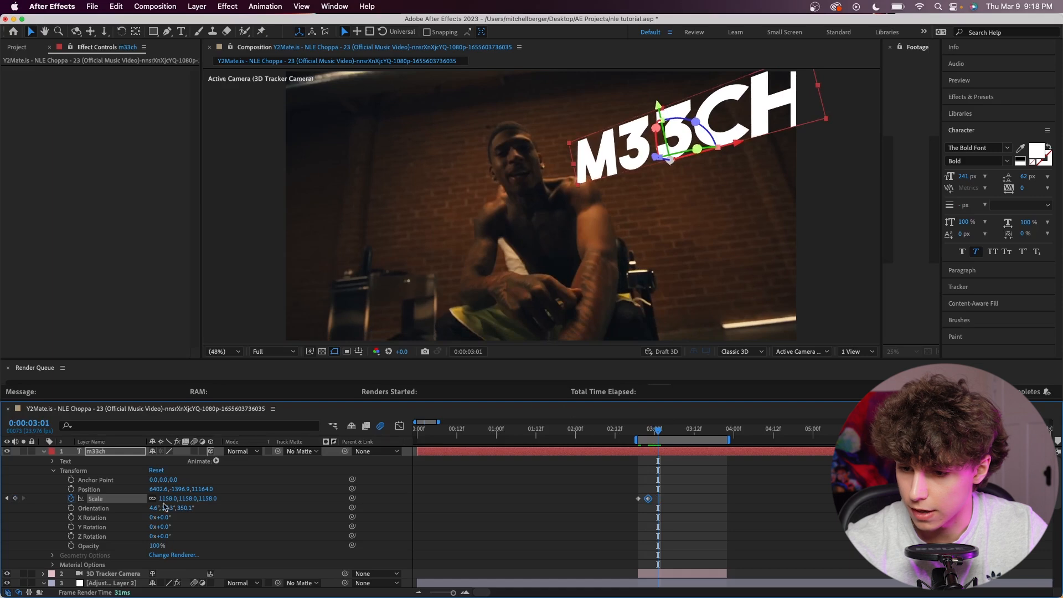
{"action": "left_click_drag", "start_coordinate": [167, 497], "coordinate": [69, 489]}
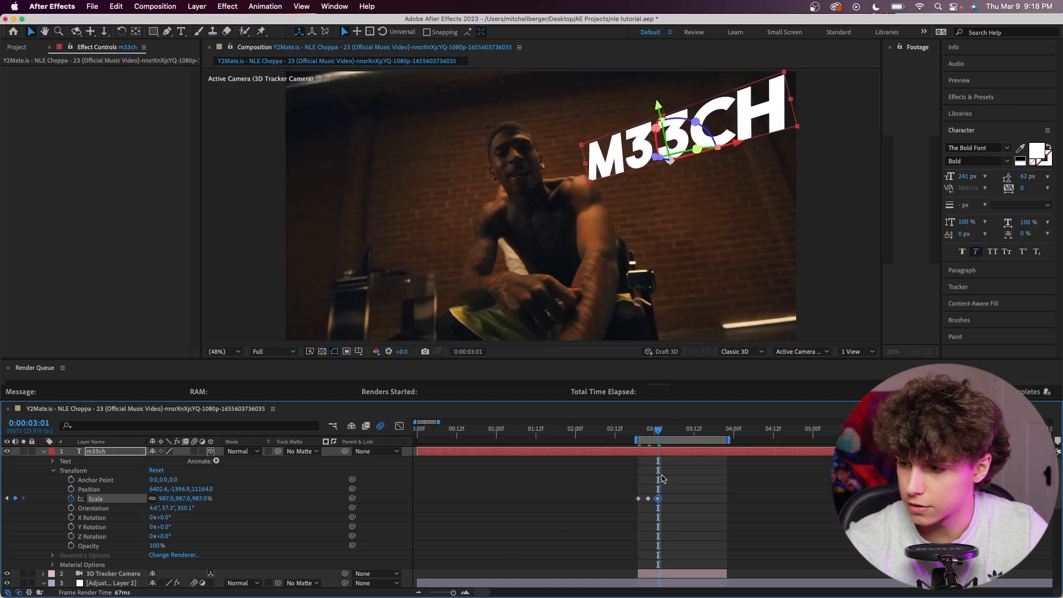
Apply Easy Ease to the text's three Scale keyframes, enable motion blur on its layer, and preview.
{"action": "left_click_drag", "start_coordinate": [678, 496], "coordinate": [587, 510]}
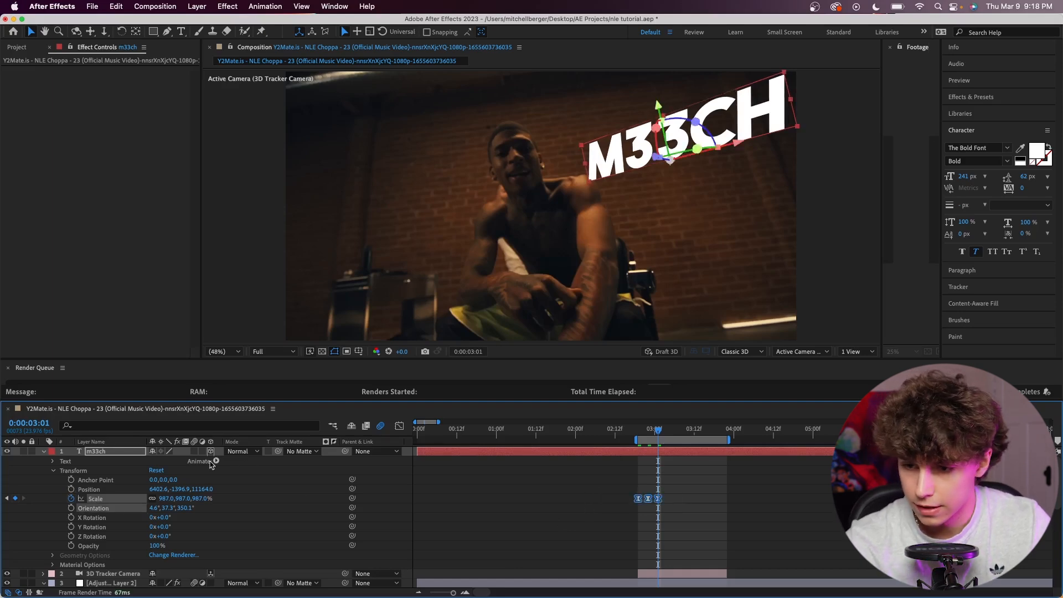
{"action": "key", "text": "space"}
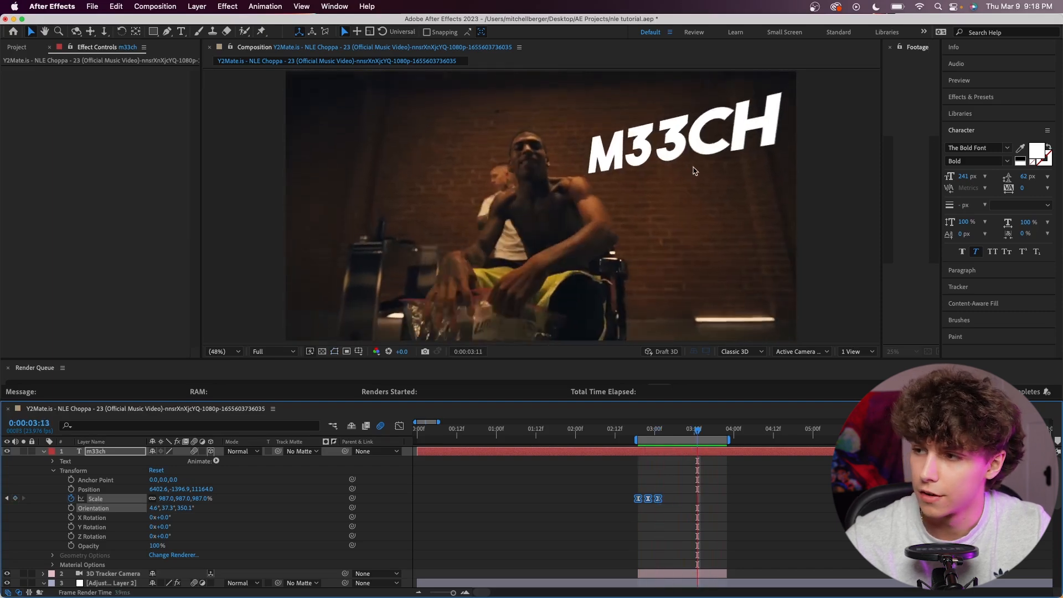
{"action": "left_click", "coordinate": [676, 497]}
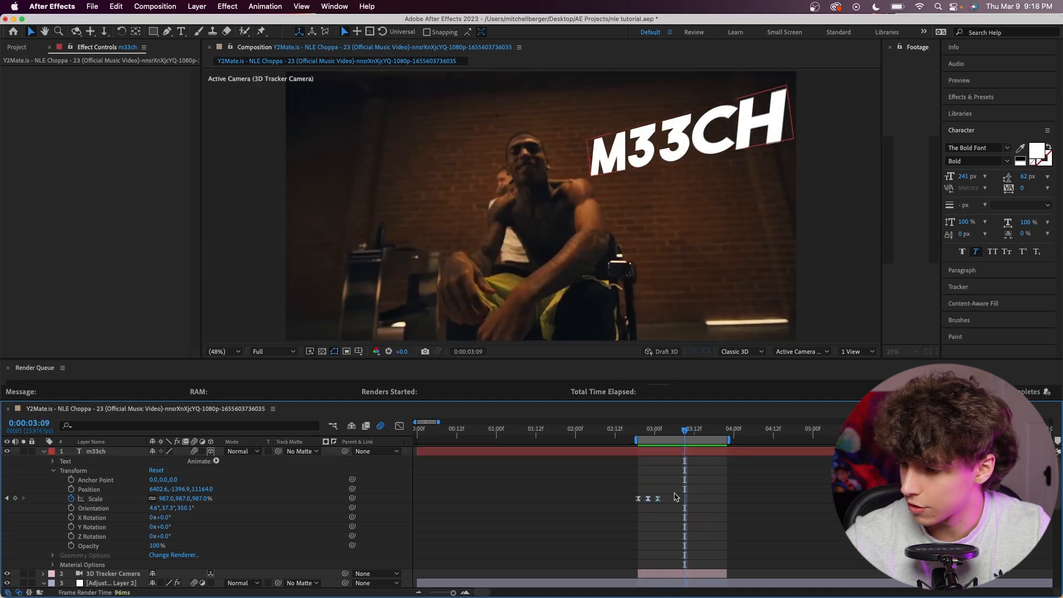
Shift the text's second and third Scale keyframes later and farther apart to slow the pop-in, and preview.
{"action": "mouse_move", "coordinate": [668, 496]}
{"action": "left_mouse_down"}
{"action": "mouse_move", "coordinate": [642, 510]}
{"action": "mouse_move", "coordinate": [654, 500]}
{"action": "left_mouse_up"}
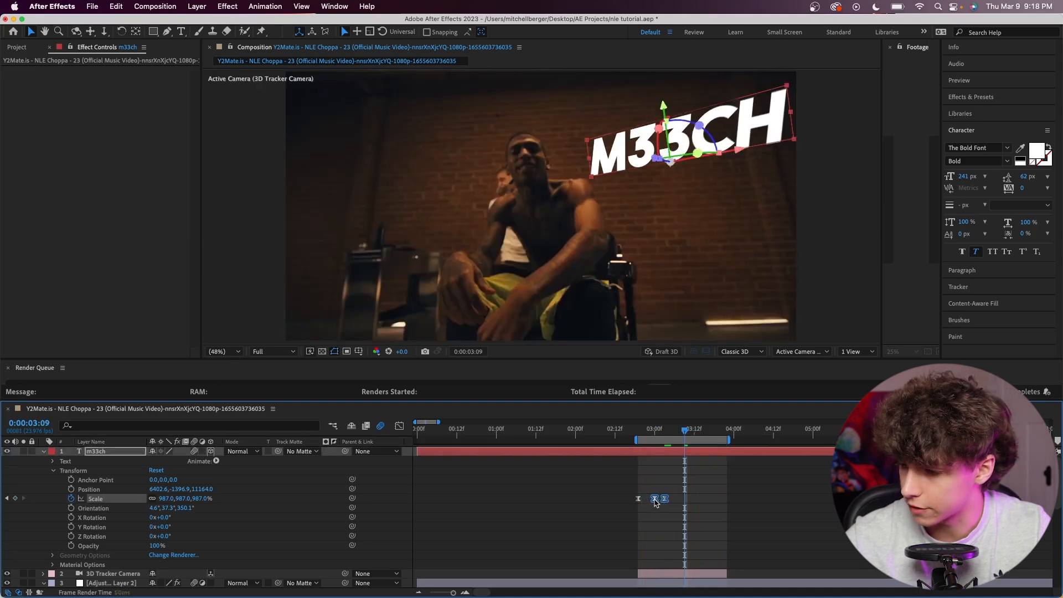
{"action": "key", "text": "space"}
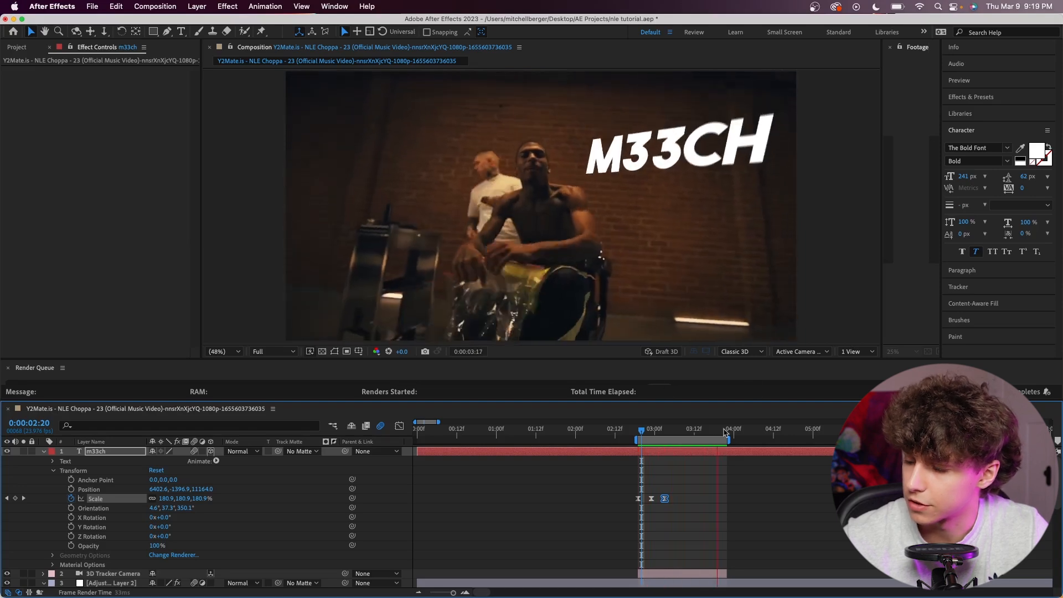
{"action": "key", "text": "space"}
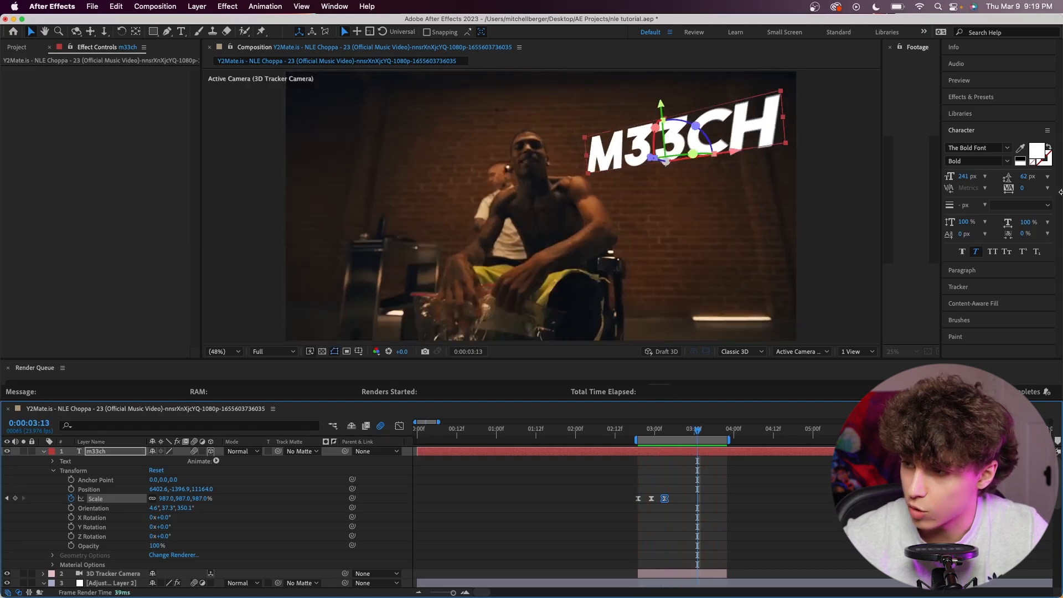
{"action": "left_click", "coordinate": [665, 509]}
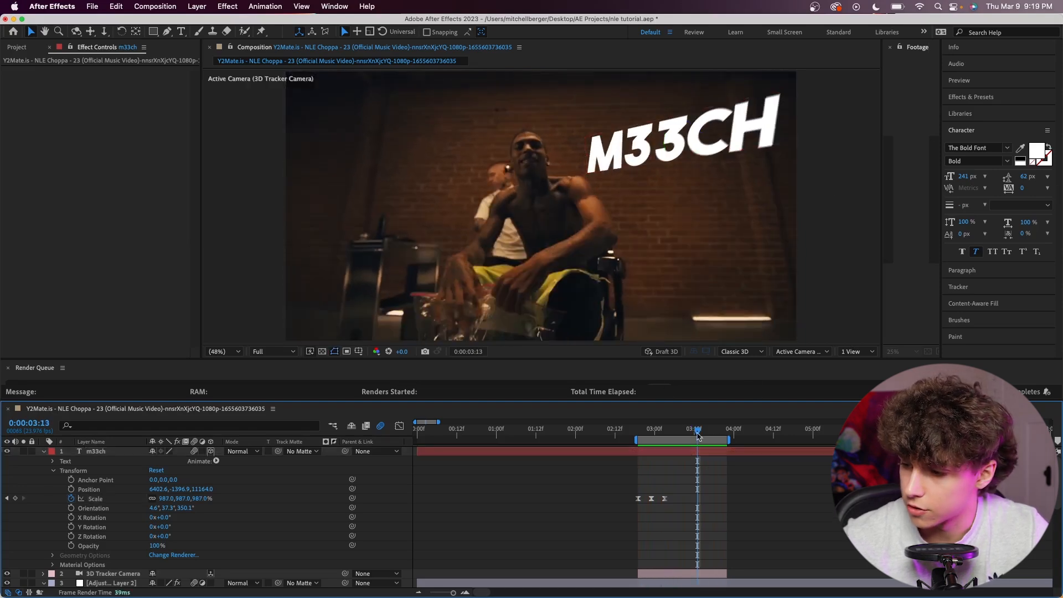
Keyframe the text's Position at 0:00:03:13, slide it along its X axis off the frame's right side at 0:00:03:15, and preview.
{"action": "left_click", "coordinate": [72, 489]}
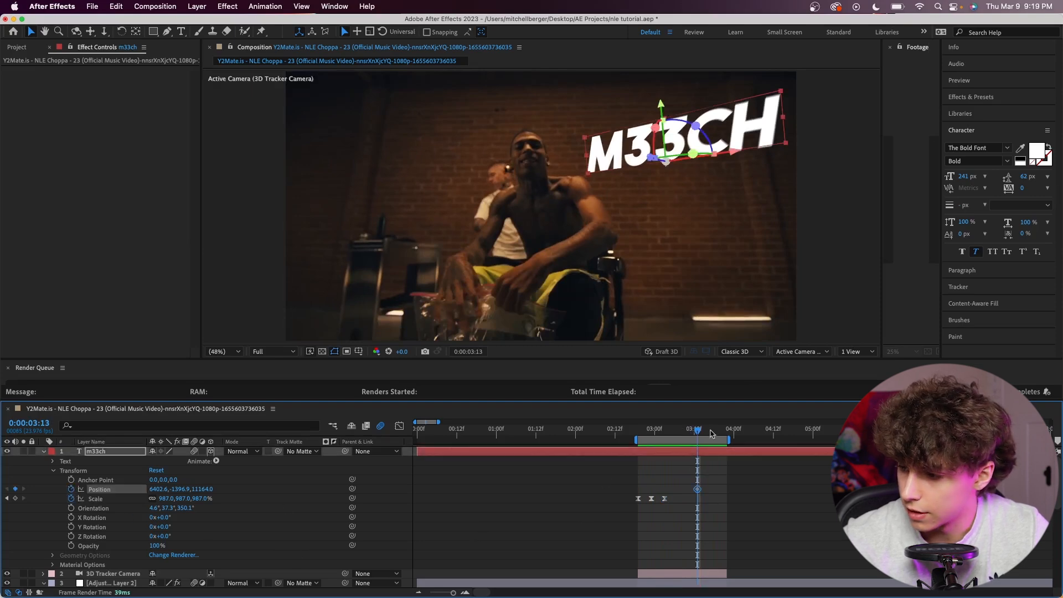
{"action": "key", "text": "super+Right"}
{"action": "key", "text": "super+Right"}
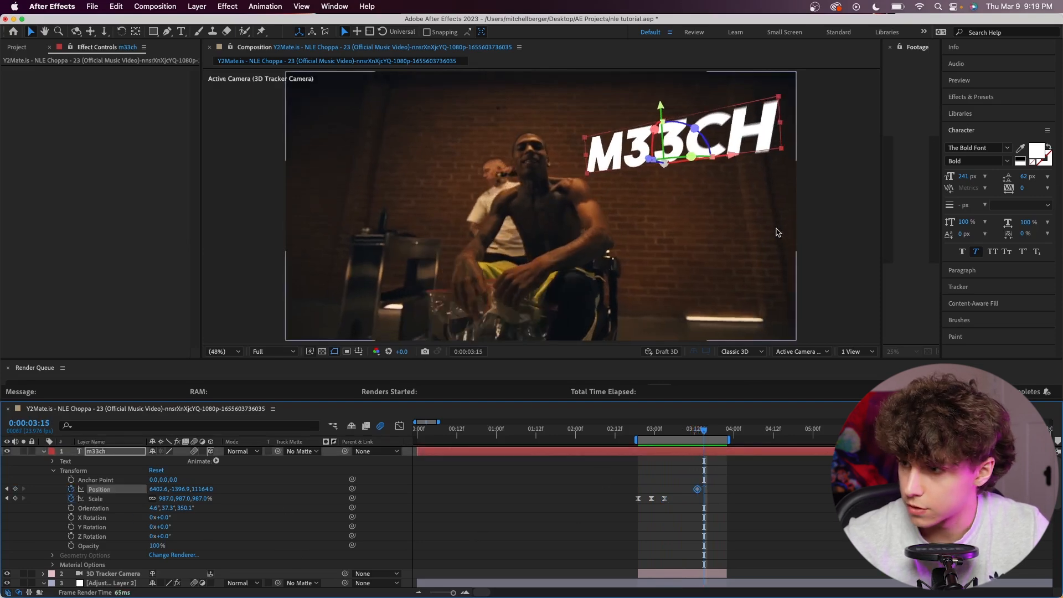
{"action": "left_click_drag", "start_coordinate": [726, 155], "coordinate": [800, 135]}
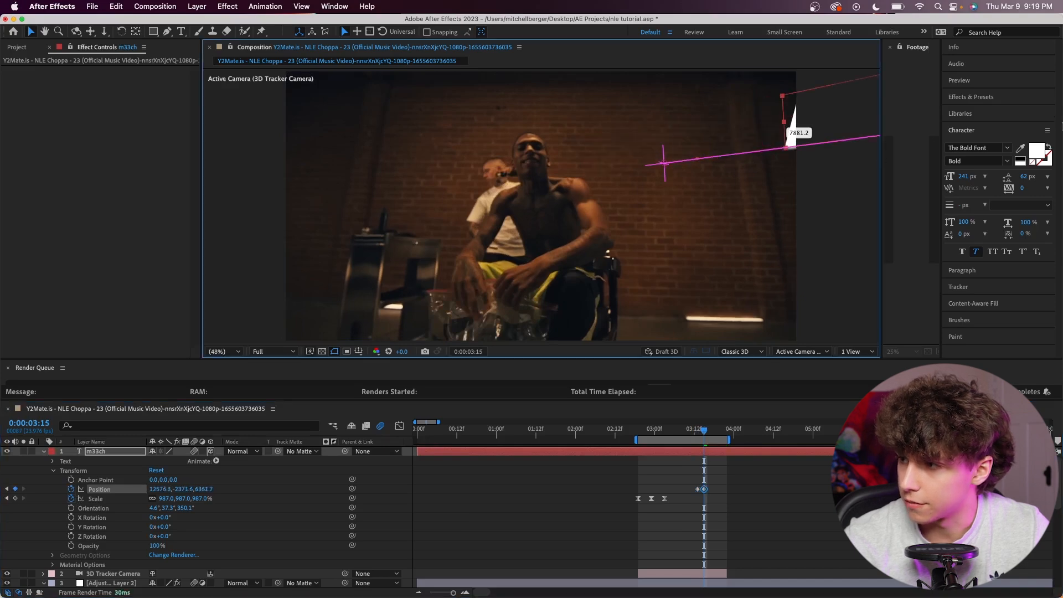
{"action": "key", "text": "space"}
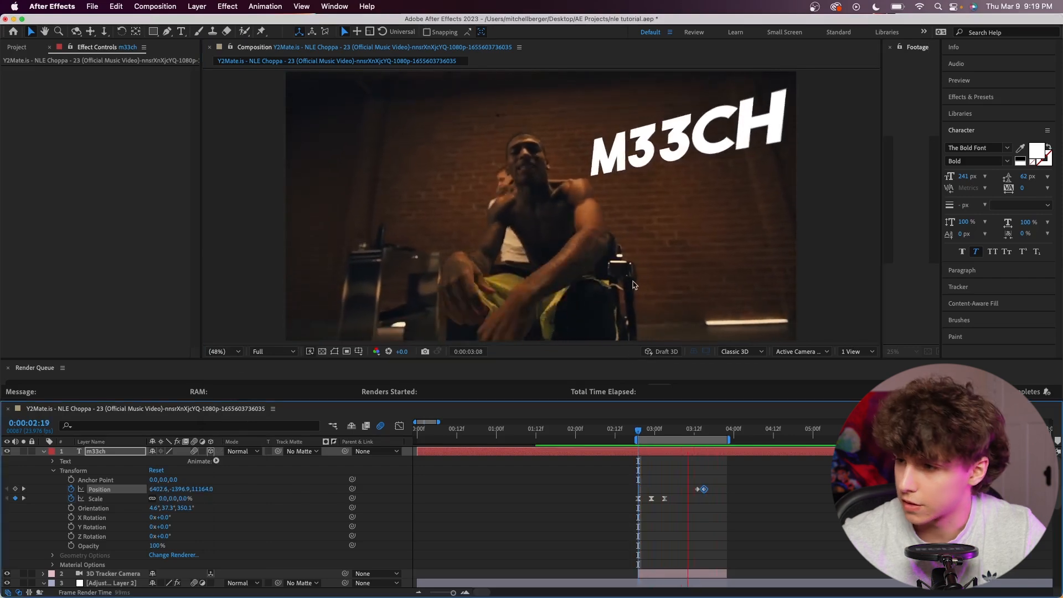
{"action": "key", "text": "space"}
Apply the Transform effect to the text layer and set its Position to 960, 460.
{"action": "left_click", "coordinate": [645, 430]}
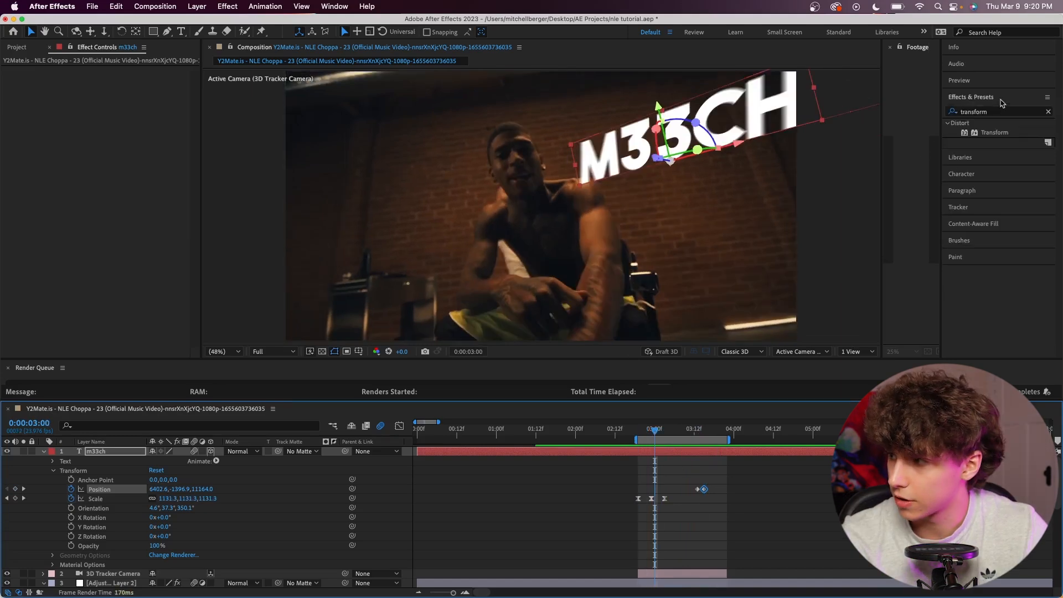
{"action": "left_click_drag", "start_coordinate": [995, 133], "coordinate": [694, 451]}
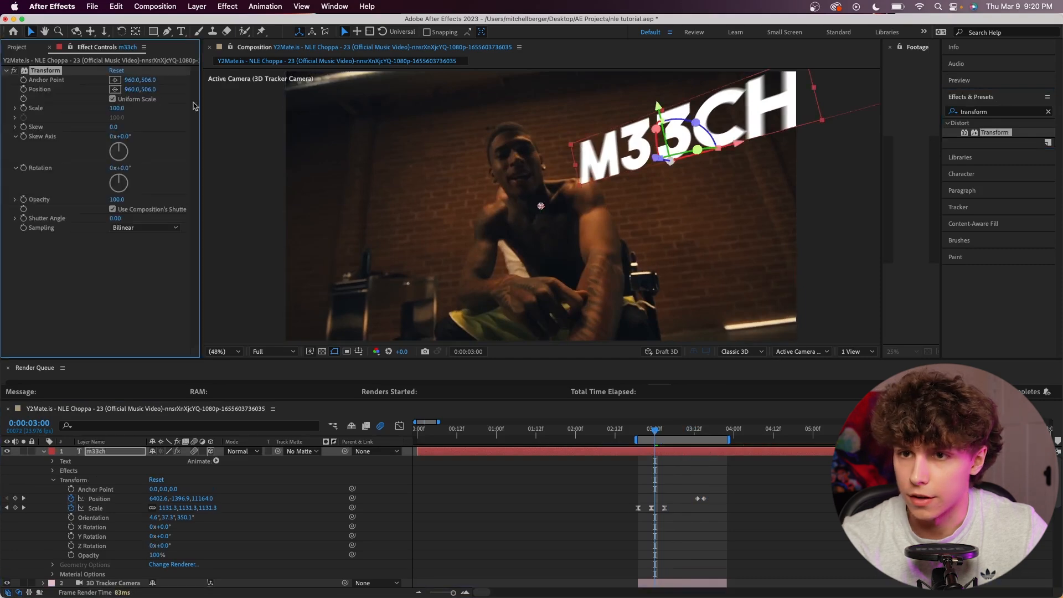
{"action": "left_click_drag", "start_coordinate": [154, 88], "coordinate": [102, 89]}
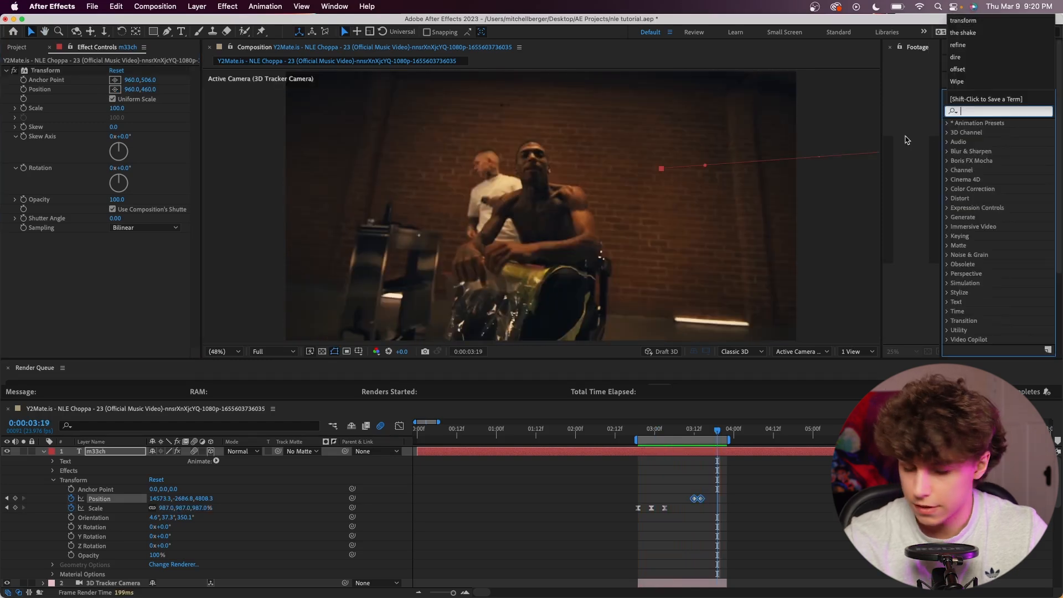
Apply Glow to the text layer with threshold 43.5%, radius 40 and intensity 2, and preview.
{"action": "type", "text": "glow"}
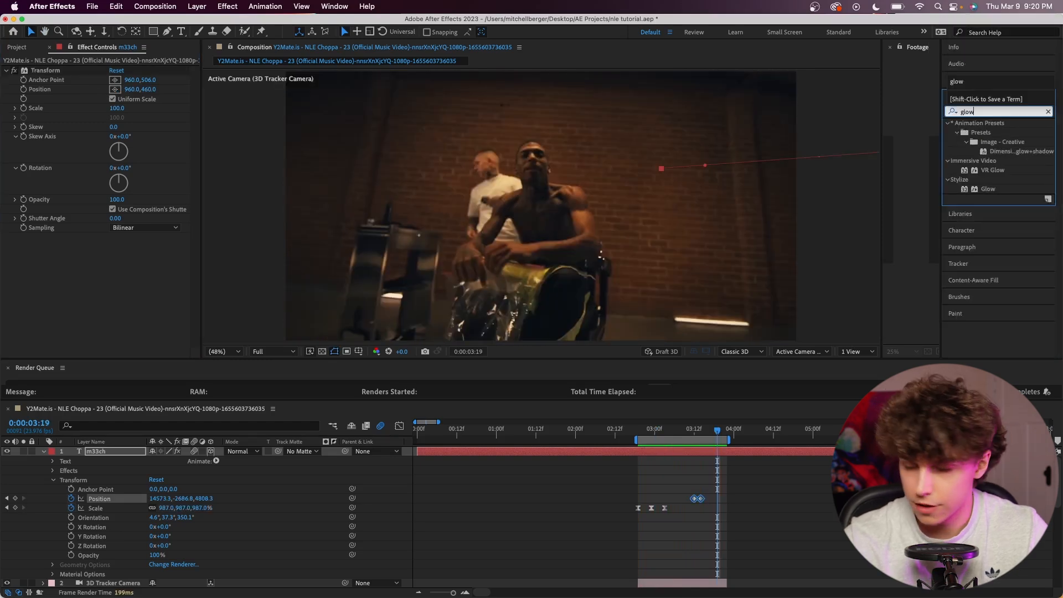
{"action": "left_click_drag", "start_coordinate": [987, 189], "coordinate": [686, 452]}
{"action": "key", "text": "space"}
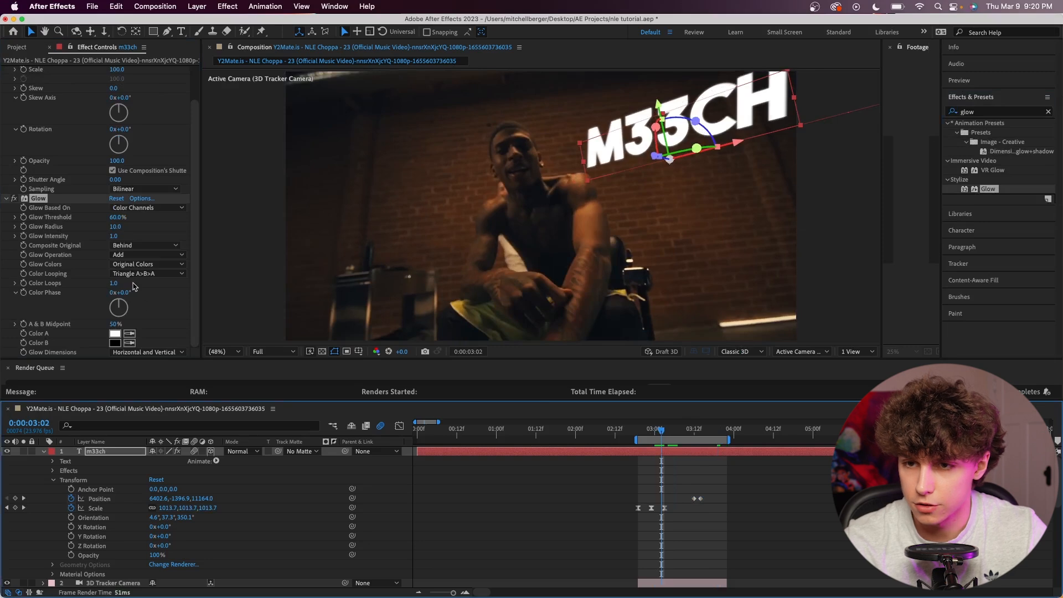
{"action": "left_click_drag", "start_coordinate": [117, 230], "coordinate": [127, 227]}
{"action": "key", "text": "space"}
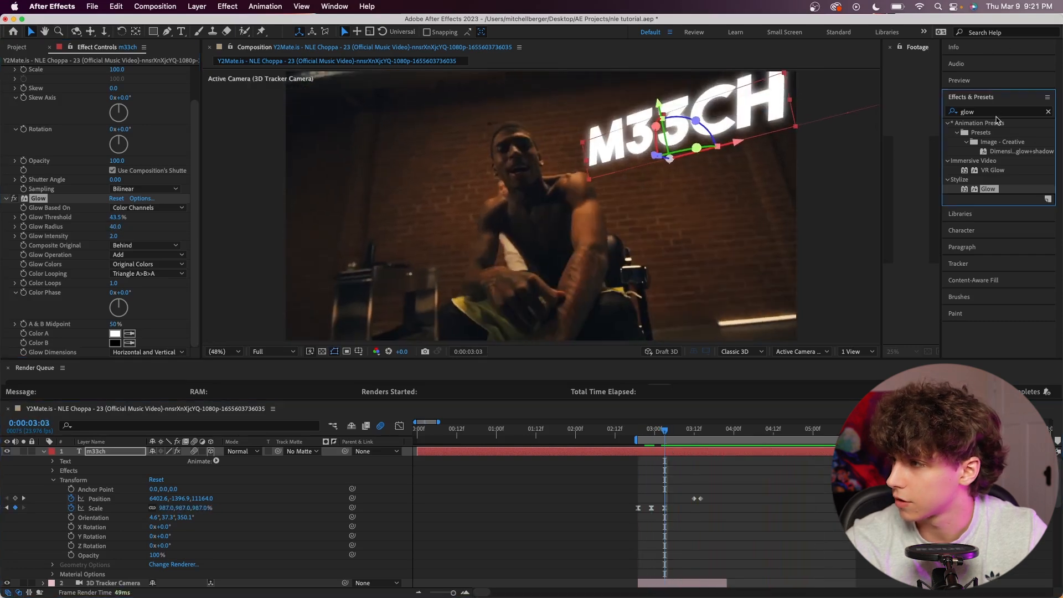
Add a Drop Shadow to the text with opacity 83%, direction 65°, distance 0 and softness 196, and preview.
{"action": "left_click", "coordinate": [986, 112]}
{"action": "type", "text": "drop shad"}
{"action": "left_click_drag", "start_coordinate": [1003, 173], "coordinate": [60, 347]}
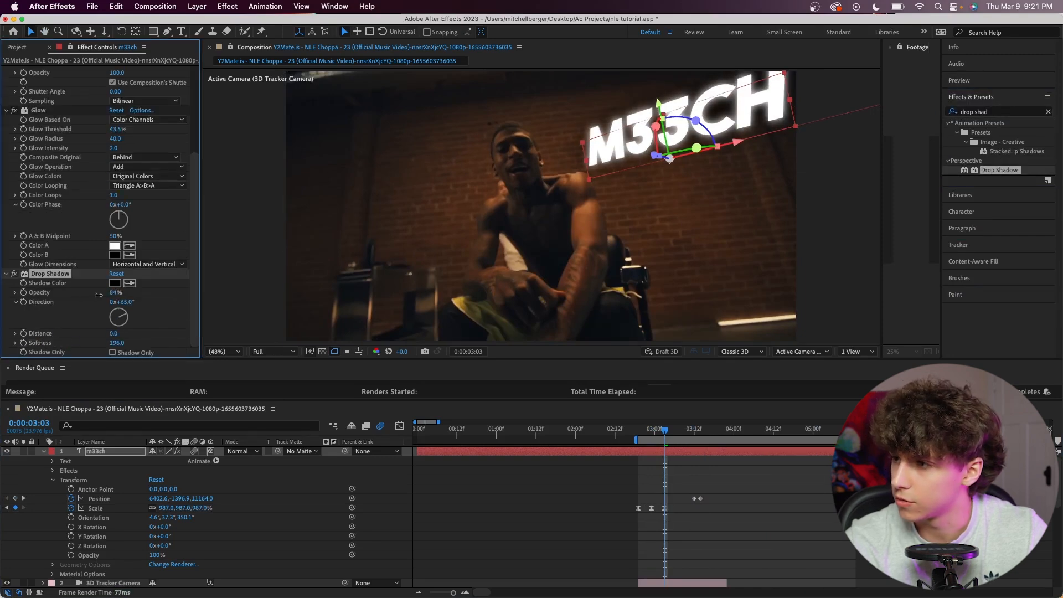
{"action": "left_click_drag", "start_coordinate": [99, 295], "coordinate": [96, 295]}
{"action": "key", "text": "space"}
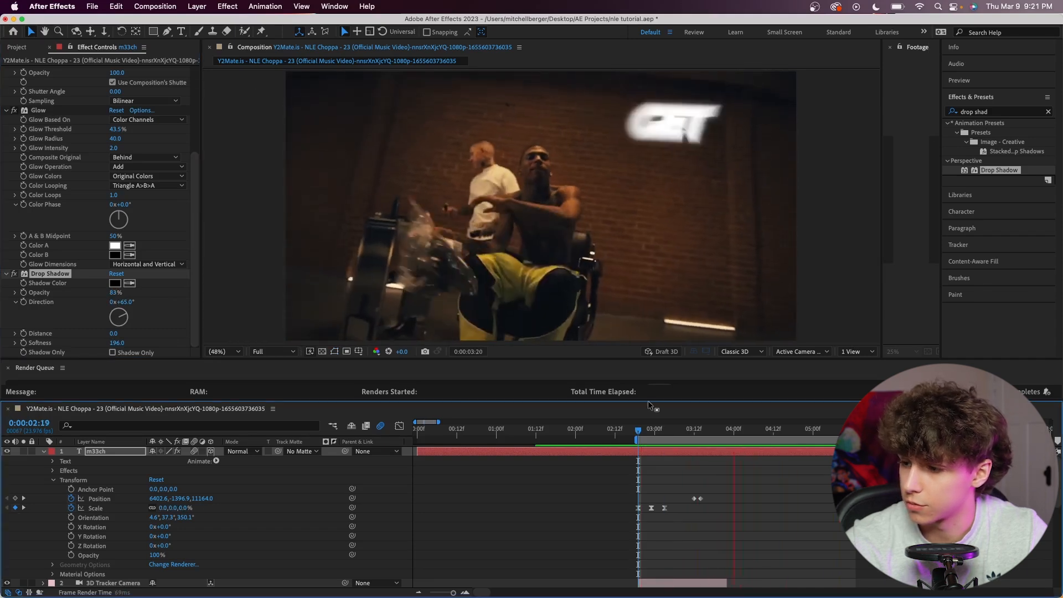
{"action": "key", "text": "space"}
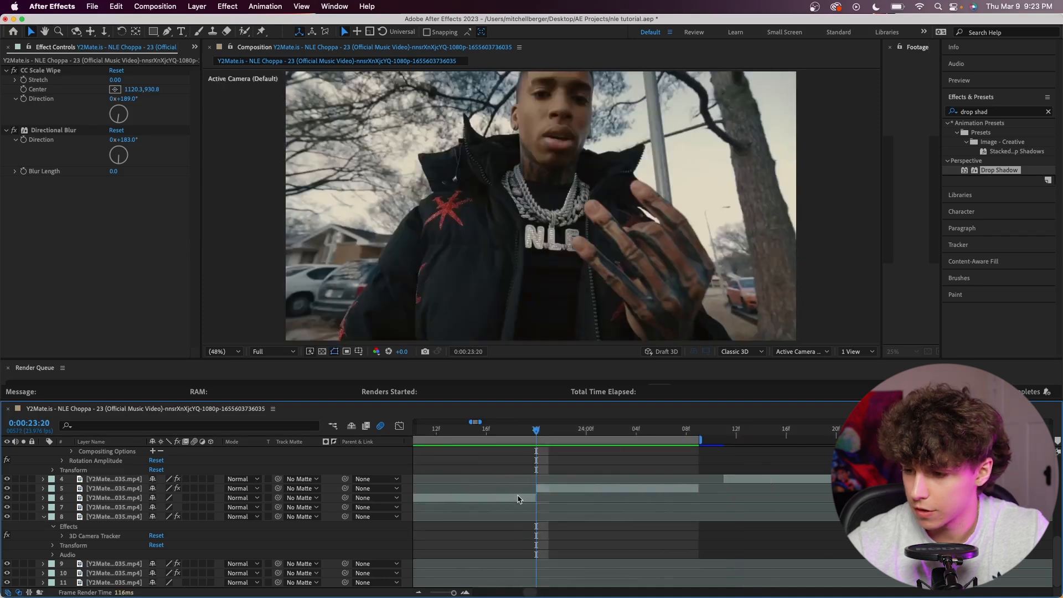
Duplicate the clip ending at 0:00:23:20 and place the copy directly above the clip that follows it.
{"action": "left_click", "coordinate": [519, 500]}
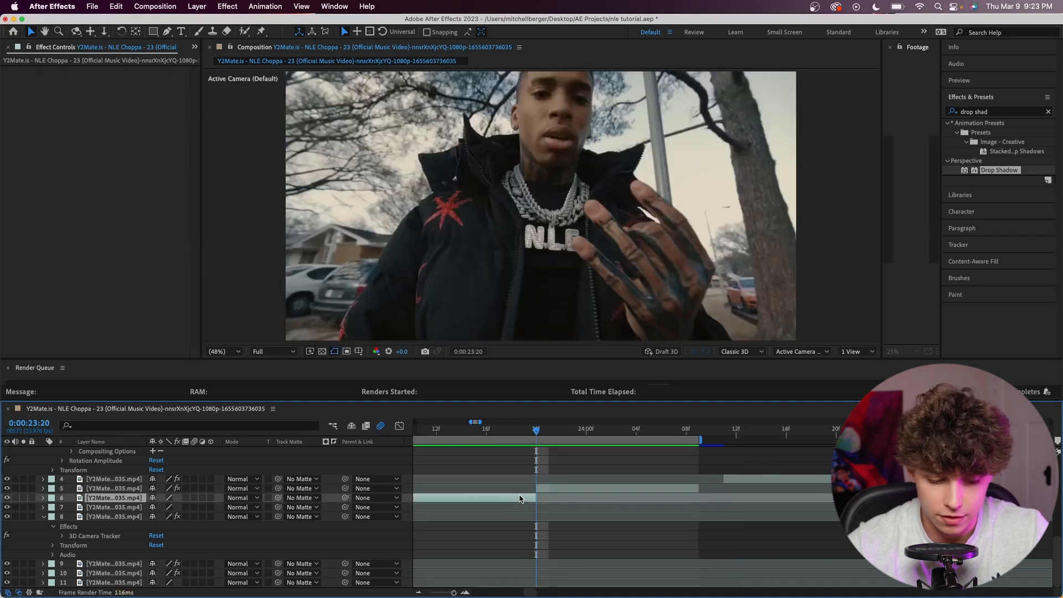
{"action": "key", "text": "super+d"}
{"action": "left_click_drag", "start_coordinate": [116, 498], "coordinate": [133, 485]}
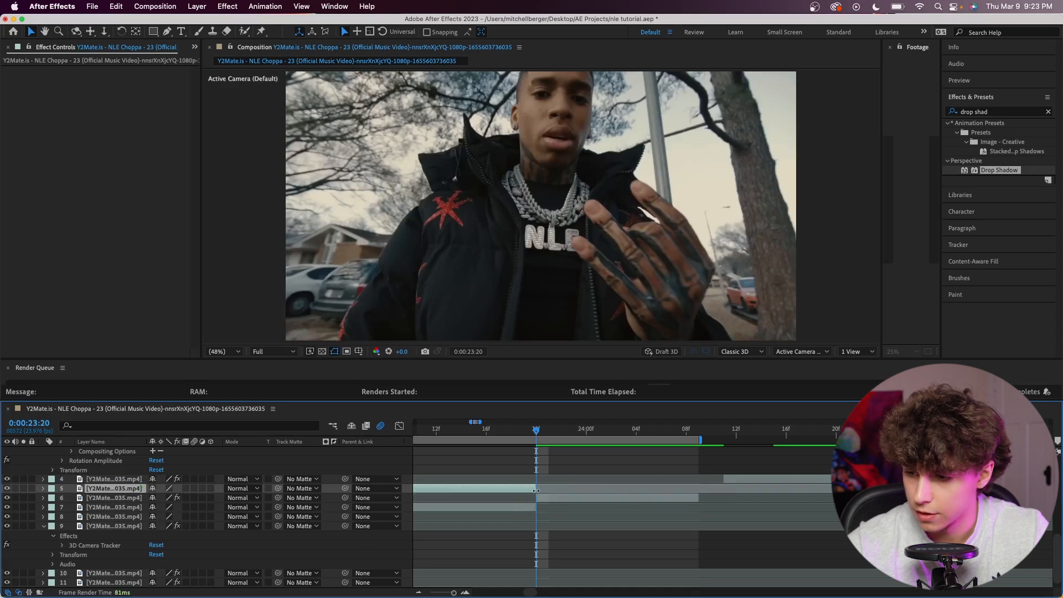
Freeze the duplicated clip on its last frame at 0:00:23:19.
{"action": "key", "text": "Page_Up"}
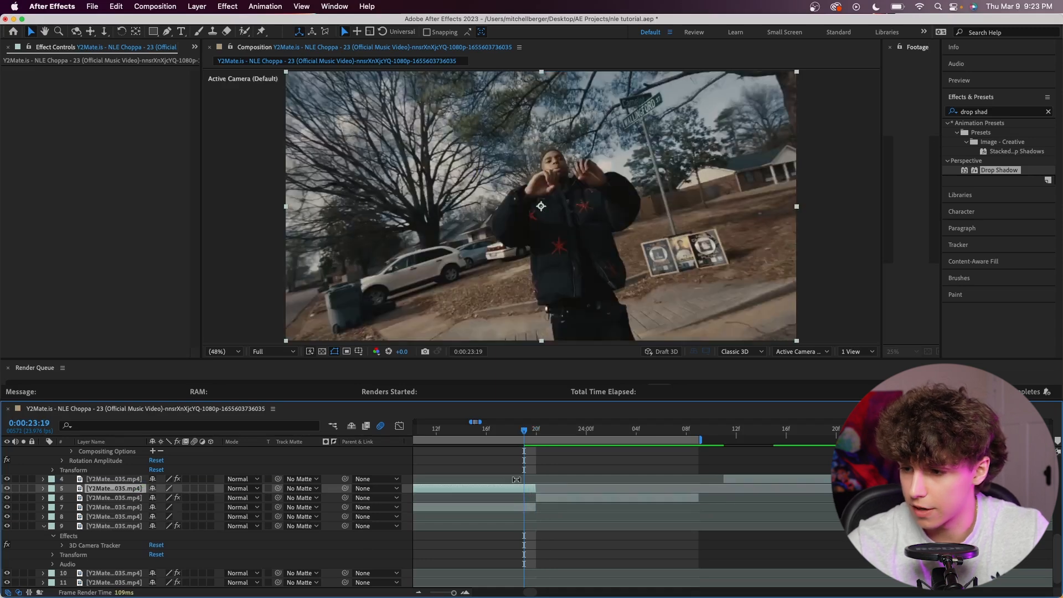
{"action": "right_click", "coordinate": [525, 490]}
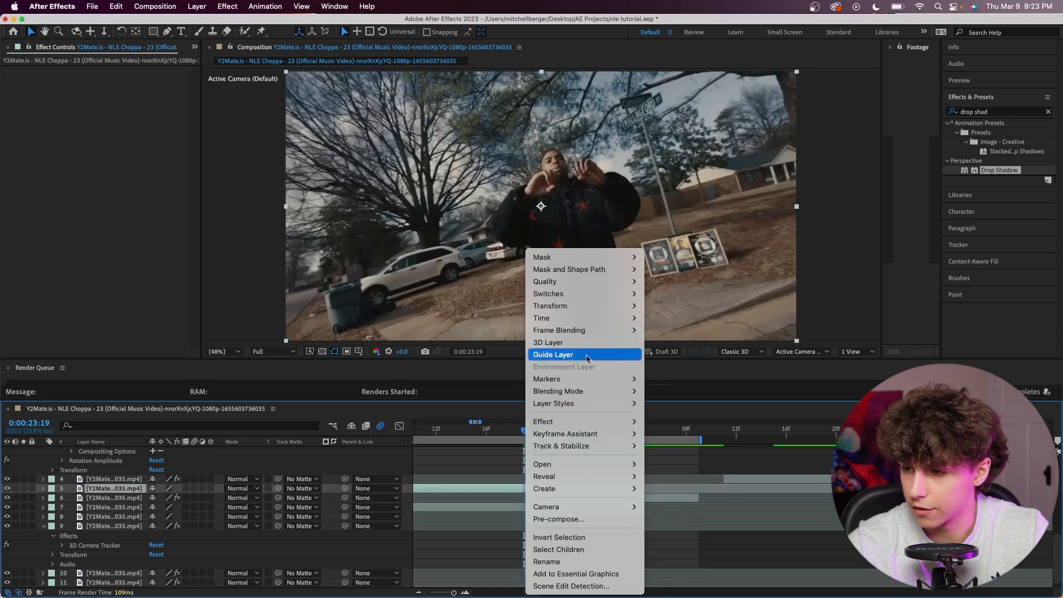
{"action": "mouse_move", "coordinate": [607, 319]}
{"action": "left_click", "coordinate": [672, 354]}
Draw a closed Pen mask around the man's outline on the frozen clip.
{"action": "key", "text": "g"}
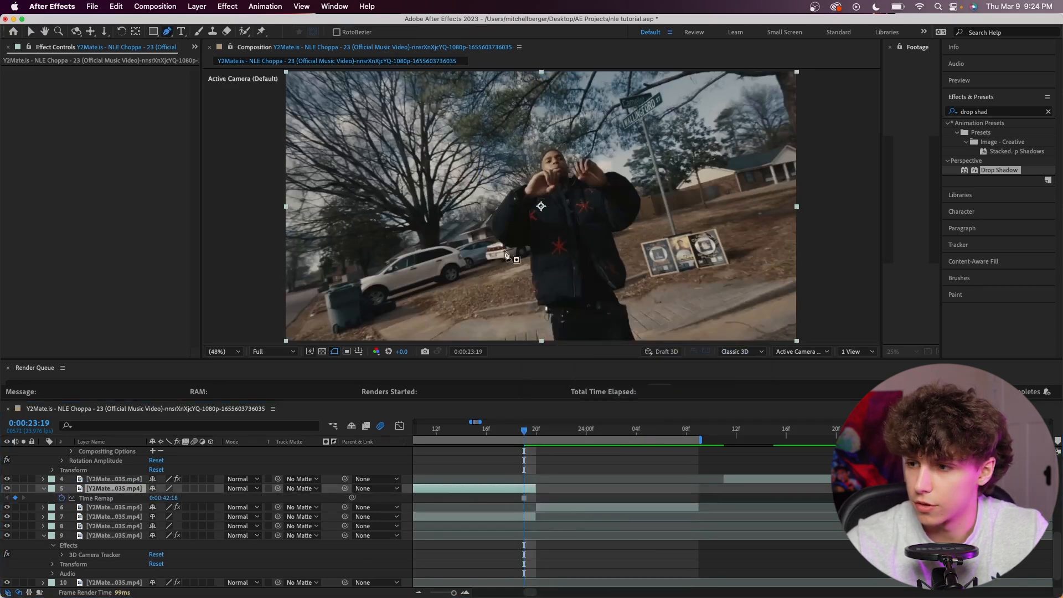
{"action": "left_click", "coordinate": [555, 340]}
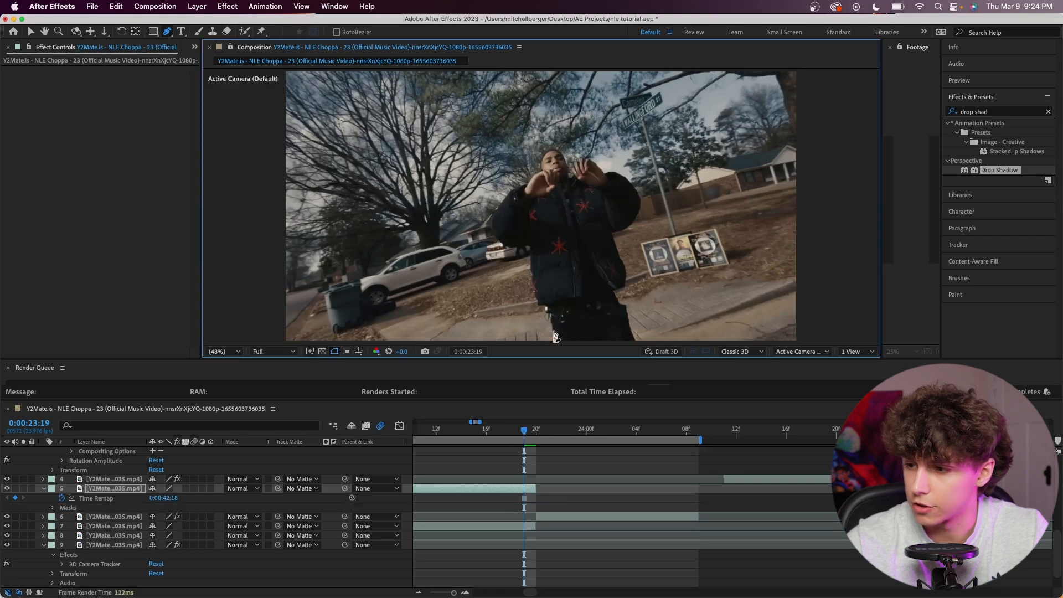
{"action": "scroll", "coordinate": [553, 331], "scroll_direction": "up", "scroll_amount": 3}
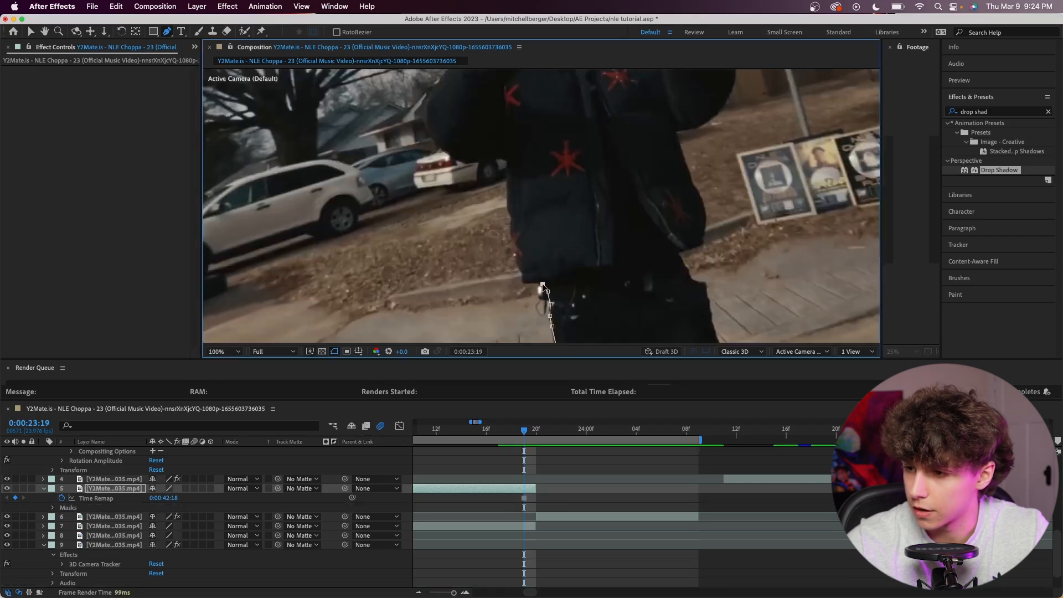
{"action": "left_click", "coordinate": [520, 271]}
{"action": "left_click", "coordinate": [516, 261]}
{"action": "left_click", "coordinate": [510, 237]}
{"action": "left_click", "coordinate": [512, 223]}
{"action": "left_click", "coordinate": [511, 212]}
{"action": "left_click", "coordinate": [507, 203]}
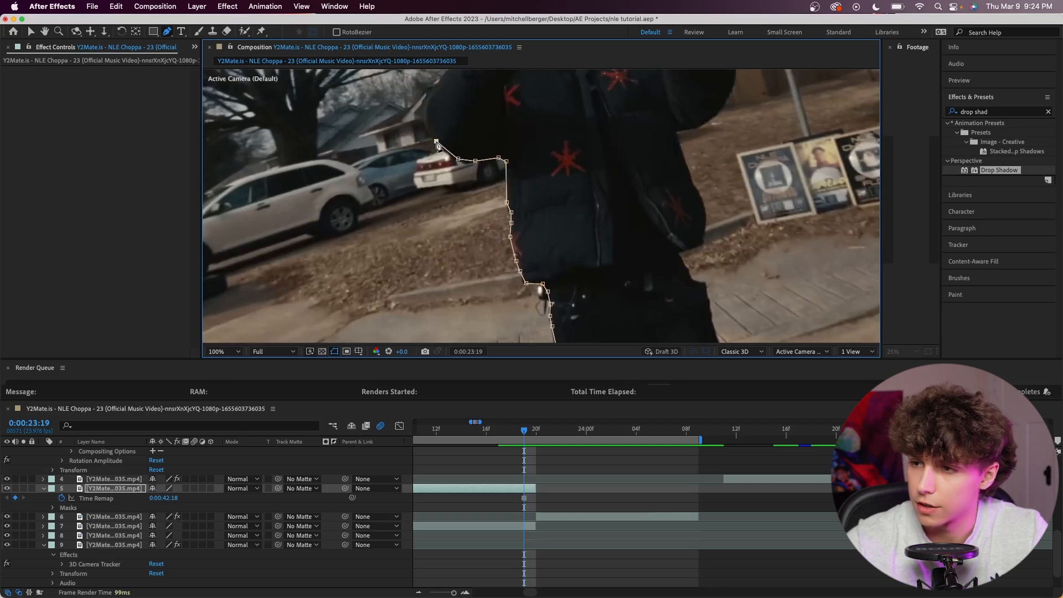
{"action": "scroll", "coordinate": [589, 322], "scroll_direction": "down", "scroll_amount": 6}
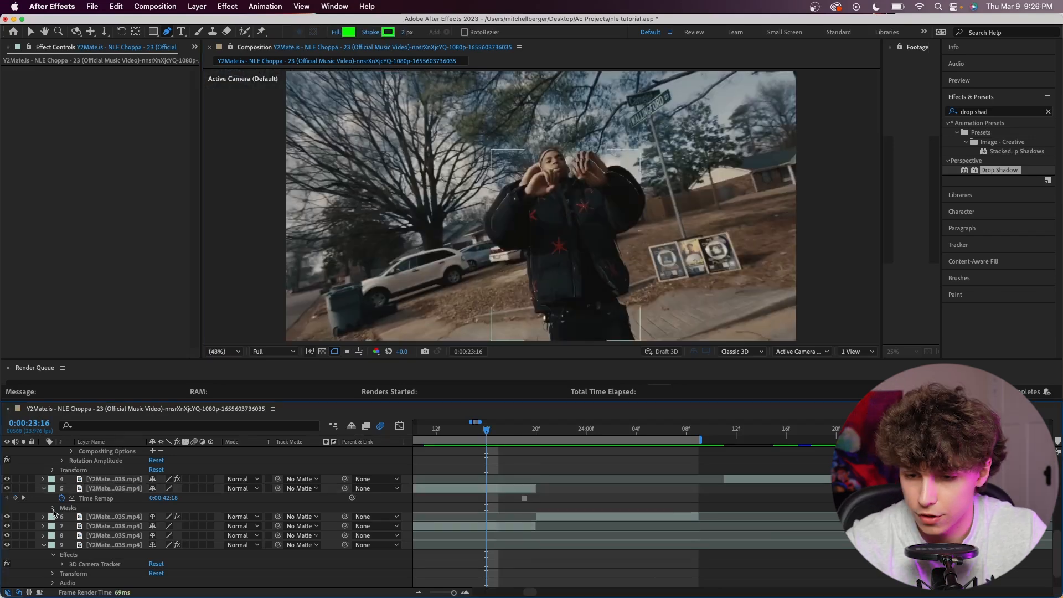
Feather the man's mask on the frozen clip by 8 pixels.
{"action": "left_click", "coordinate": [54, 508]}
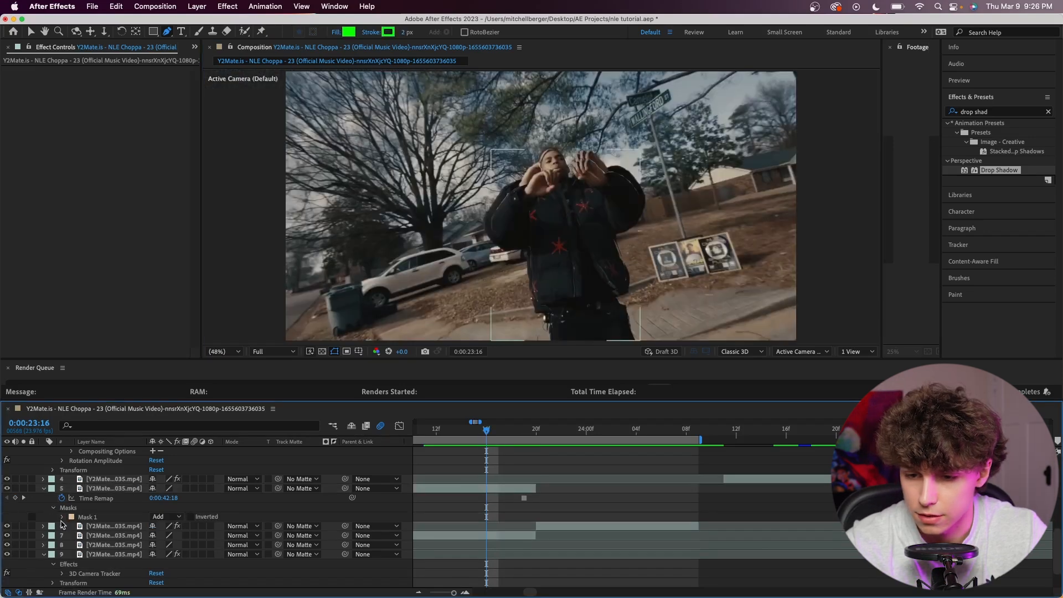
{"action": "left_click", "coordinate": [62, 517]}
{"action": "left_click_drag", "start_coordinate": [163, 536], "coordinate": [168, 536]}
Move the masked freeze-frame clip so it starts at 0:00:23:20, over the next shot.
{"action": "left_click", "coordinate": [518, 491]}
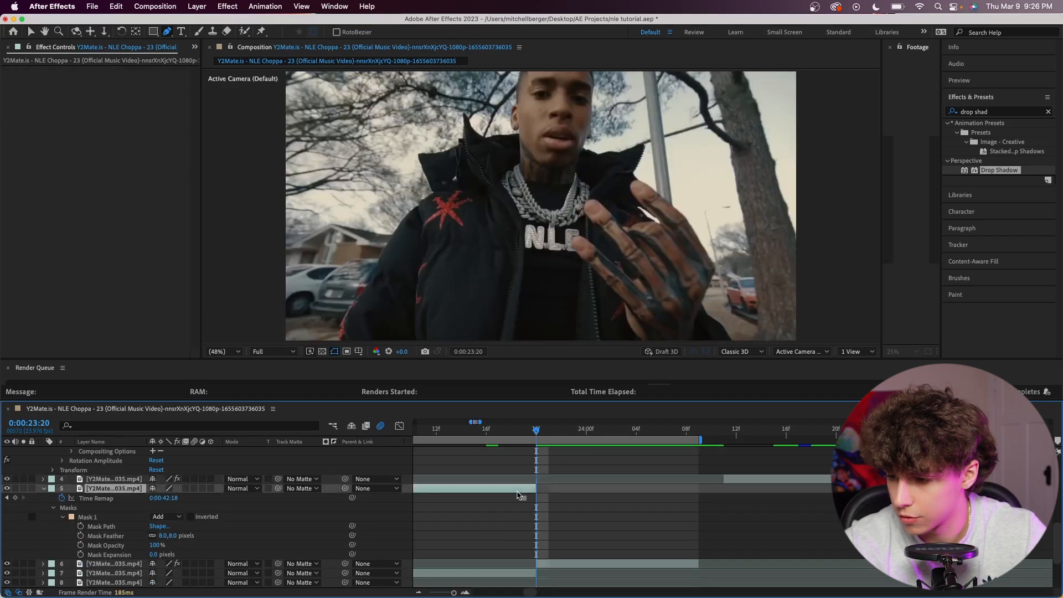
{"action": "left_click_drag", "start_coordinate": [517, 495], "coordinate": [647, 493]}
{"action": "left_click", "coordinate": [637, 504]}
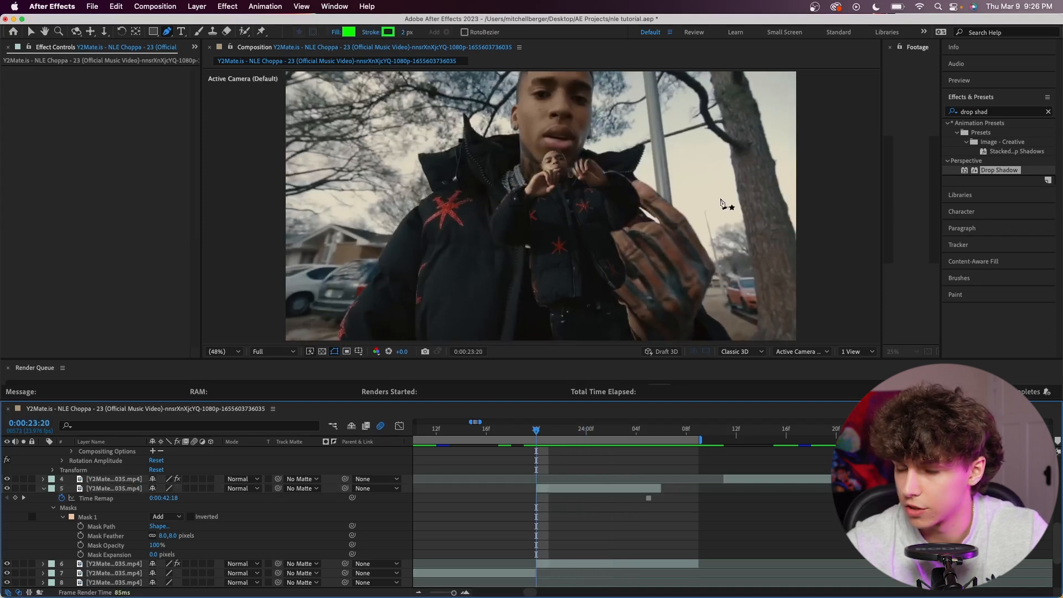
Apply the CC Scale Wipe effect to the masked freeze-frame clip.
{"action": "key", "text": "Page_Down"}
{"action": "left_click", "coordinate": [1002, 113]}
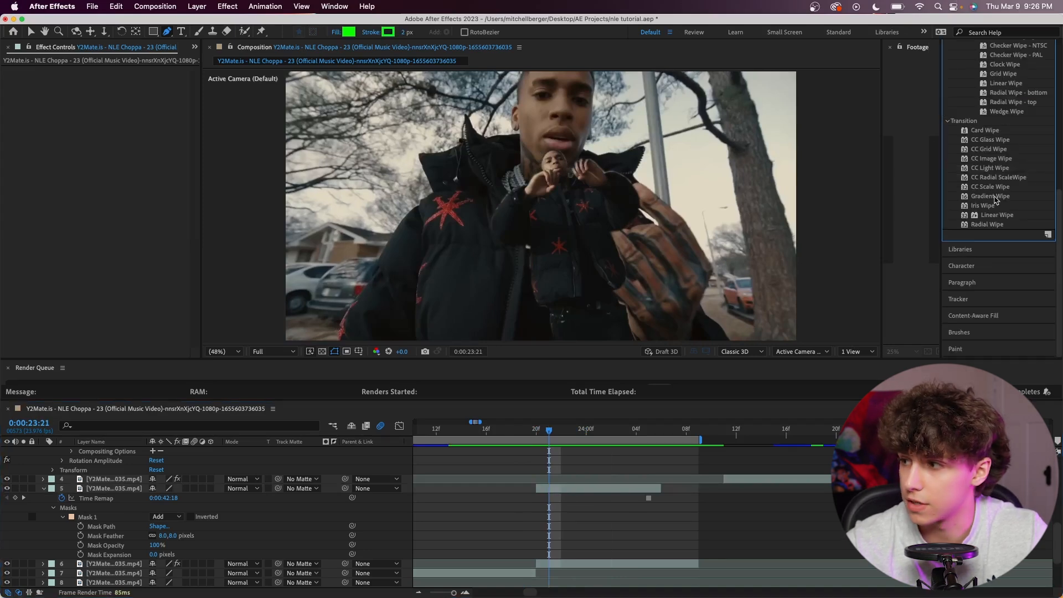
{"action": "left_click", "coordinate": [994, 187]}
{"action": "left_click_drag", "start_coordinate": [622, 509], "coordinate": [616, 491]}
{"action": "key", "text": "v"}
Set the CC Scale Wipe to Direction 179° and Stretch 1.70, trying its Center on the man's body.
{"action": "left_click", "coordinate": [115, 90]}
{"action": "left_click", "coordinate": [591, 327]}
{"action": "left_click", "coordinate": [113, 118]}
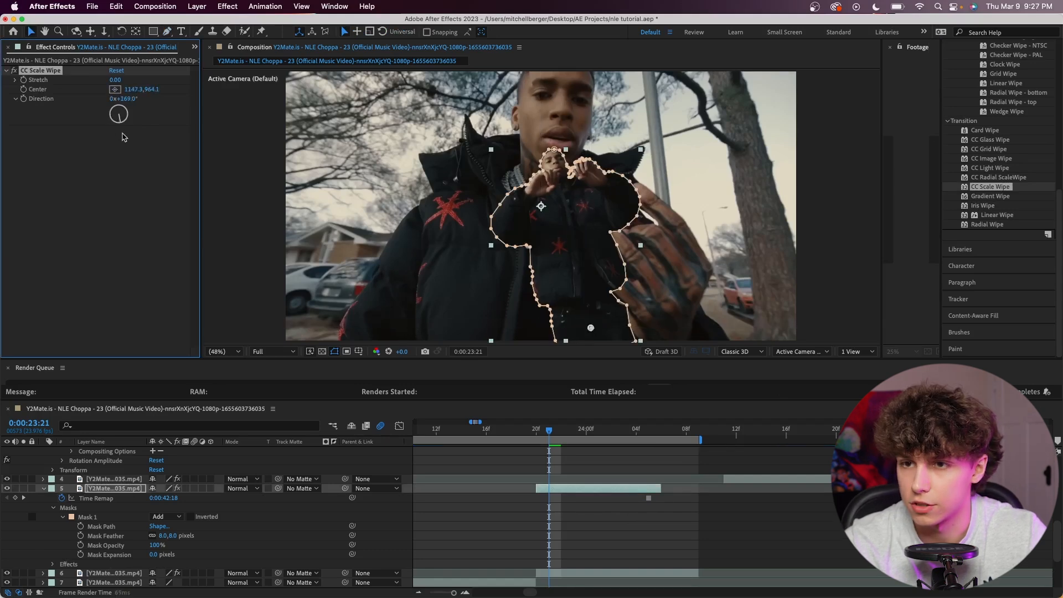
{"action": "left_click_drag", "start_coordinate": [591, 327], "coordinate": [566, 210]}
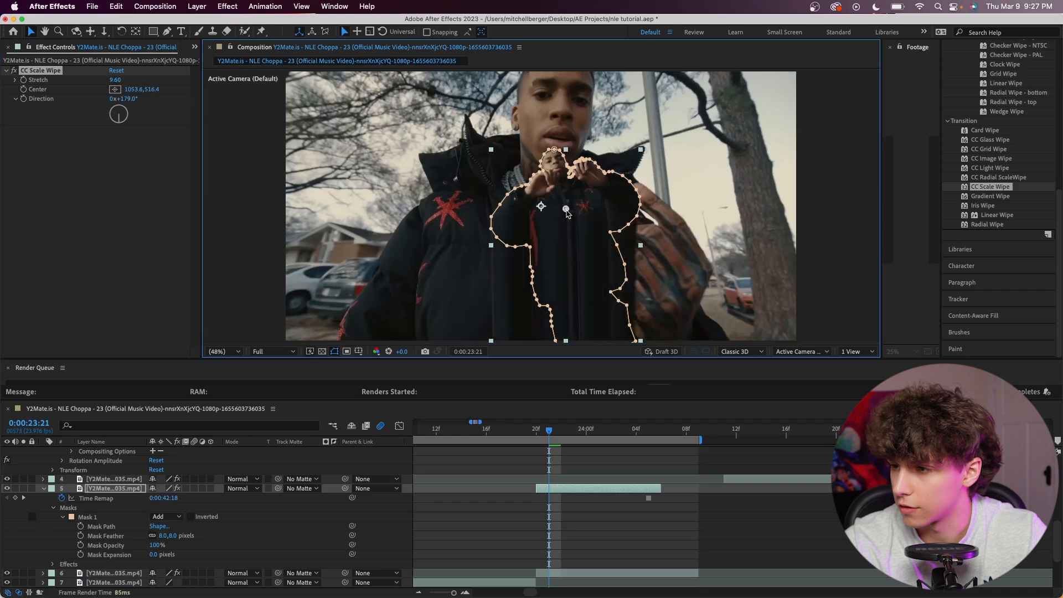
{"action": "left_click_drag", "start_coordinate": [118, 78], "coordinate": [87, 83]}
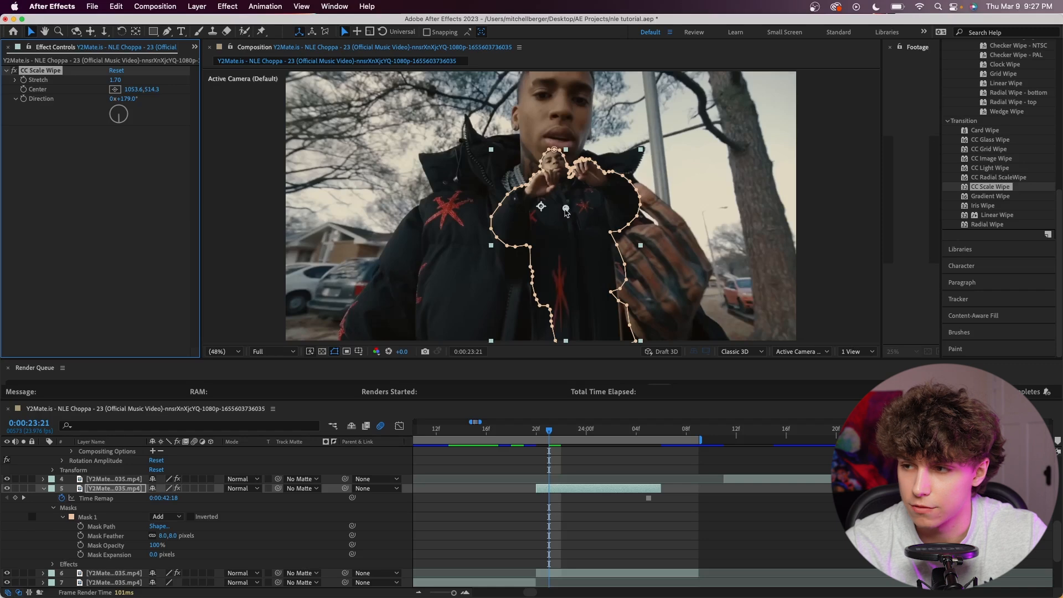
Keyframe the wipe's Center at 1141.1, 1020.3 on 0:00:23:20 and 970.4, 77.0 on 0:00:24:05.
{"action": "left_click_drag", "start_coordinate": [565, 208], "coordinate": [589, 342]}
{"action": "key", "text": "super+Left"}
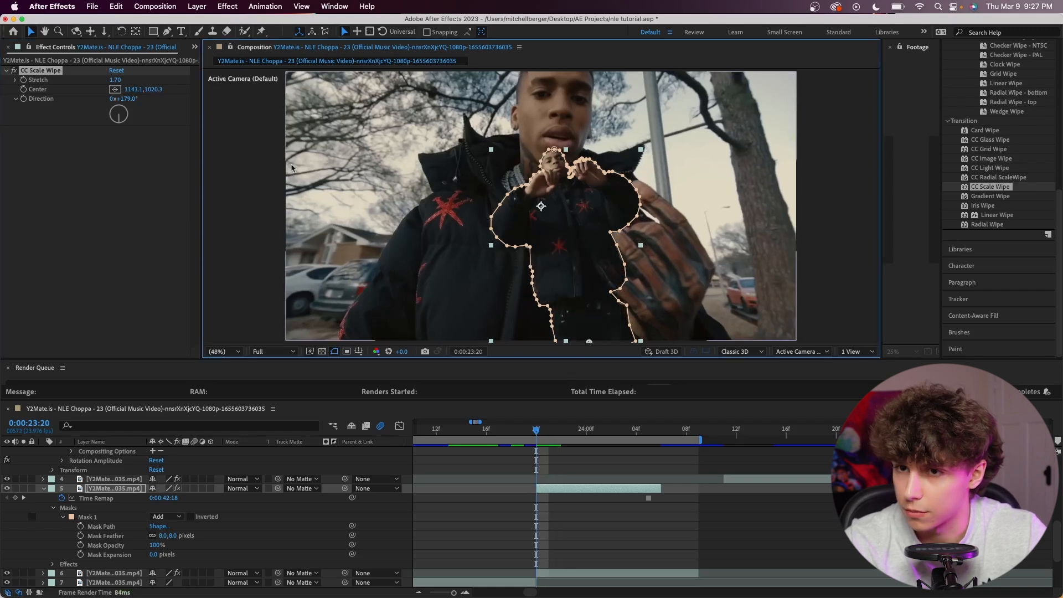
{"action": "left_click", "coordinate": [26, 94]}
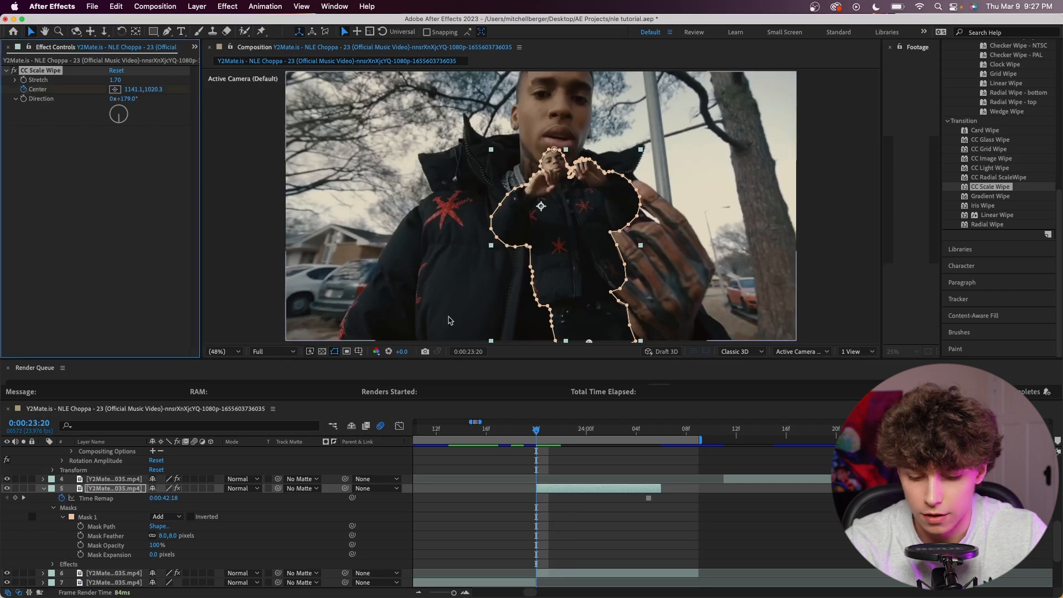
{"action": "key", "text": "space"}
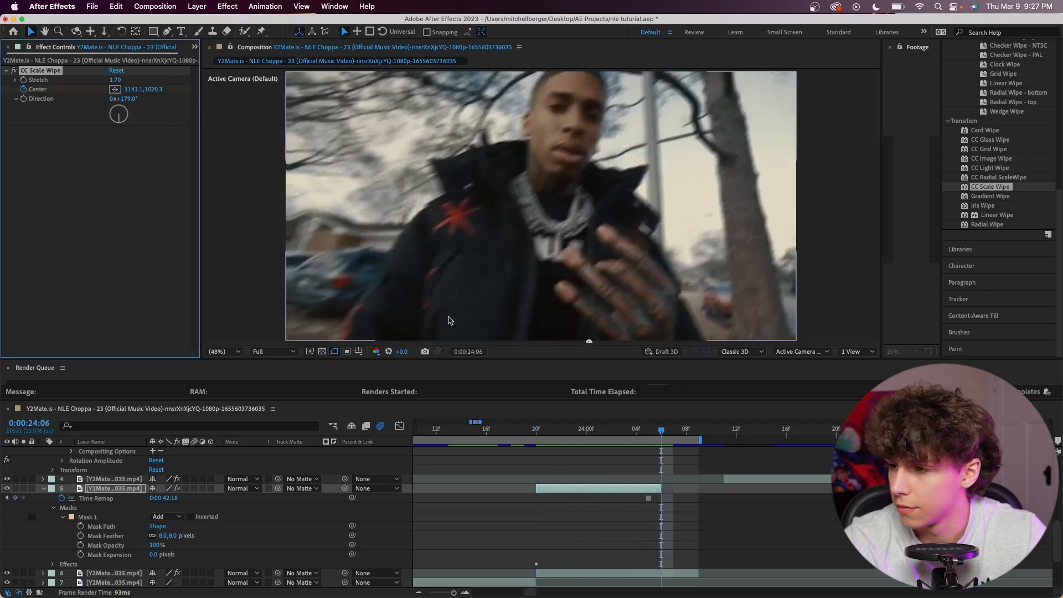
{"action": "key", "text": "space"}
{"action": "key", "text": "super+Left"}
{"action": "left_click_drag", "start_coordinate": [590, 345], "coordinate": [546, 95]}
Apply Easy Ease to both Center keyframes of the CC Scale Wipe and preview the wipe.
{"action": "left_click", "coordinate": [54, 564]}
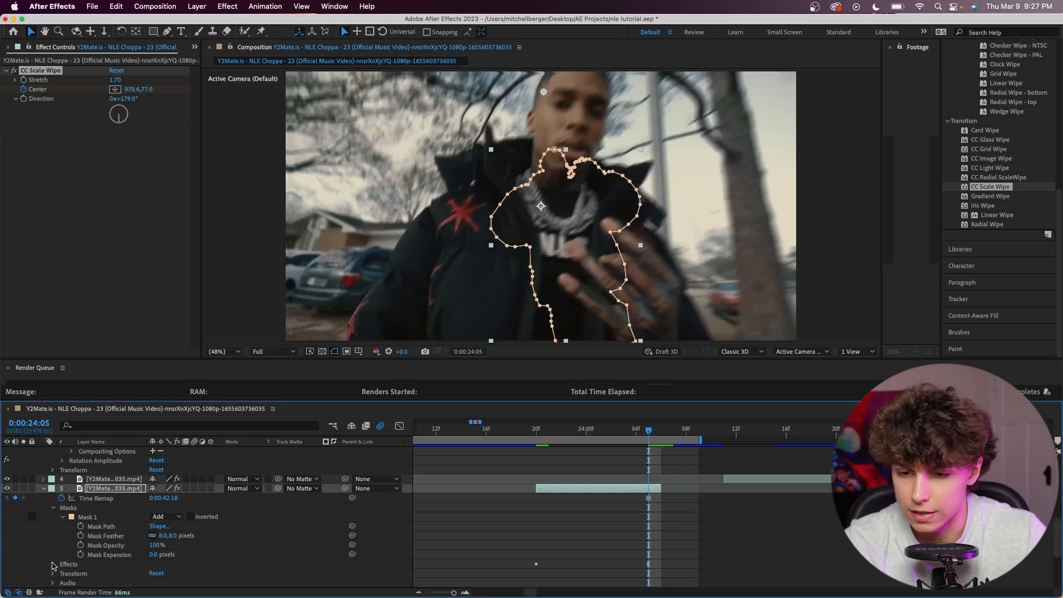
{"action": "scroll", "coordinate": [65, 506], "scroll_direction": "down", "scroll_amount": 3}
{"action": "left_click", "coordinate": [63, 501]}
{"action": "left_click_drag", "start_coordinate": [693, 505], "coordinate": [515, 540]}
{"action": "key", "text": "F9"}
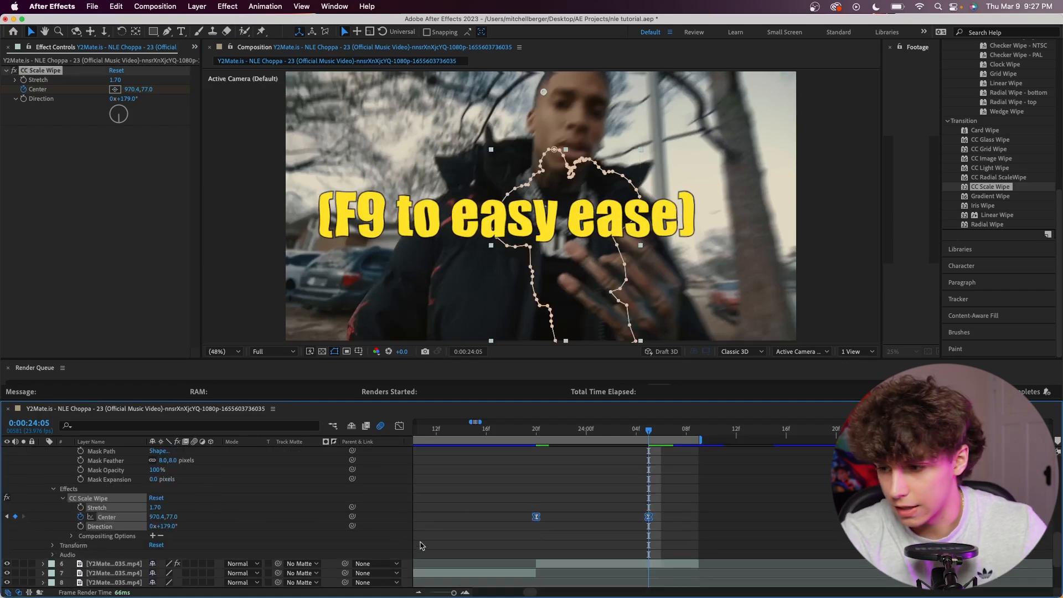
{"action": "key", "text": "space"}
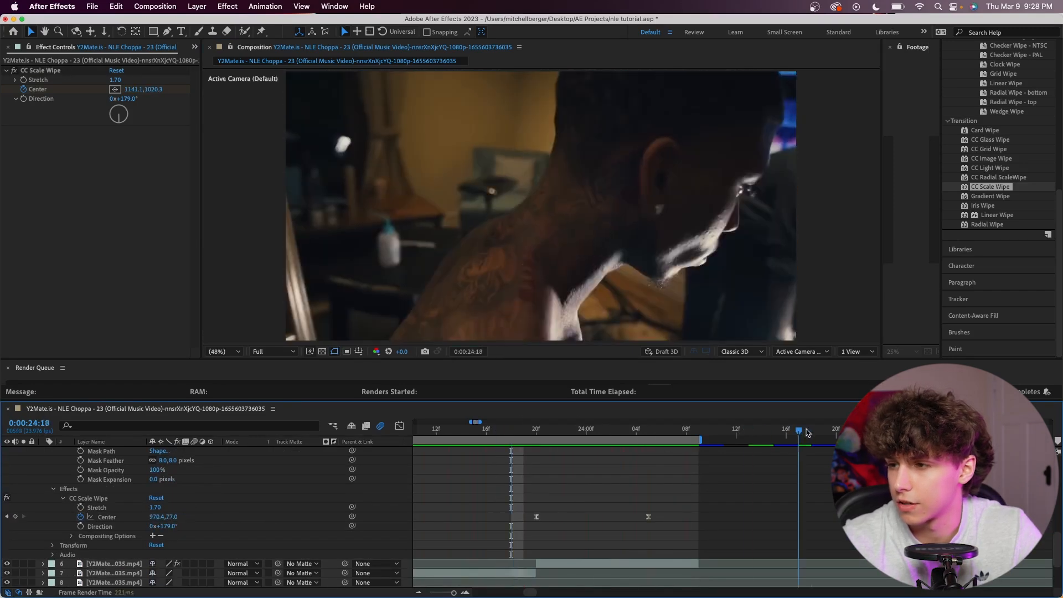
Reshape the speed graph of the CC Scale Wipe's Center keyframes so the speed peaks soon after the first keyframe, and preview the wipe.
{"action": "left_click_drag", "start_coordinate": [674, 503], "coordinate": [524, 540]}
{"action": "left_click", "coordinate": [398, 427]}
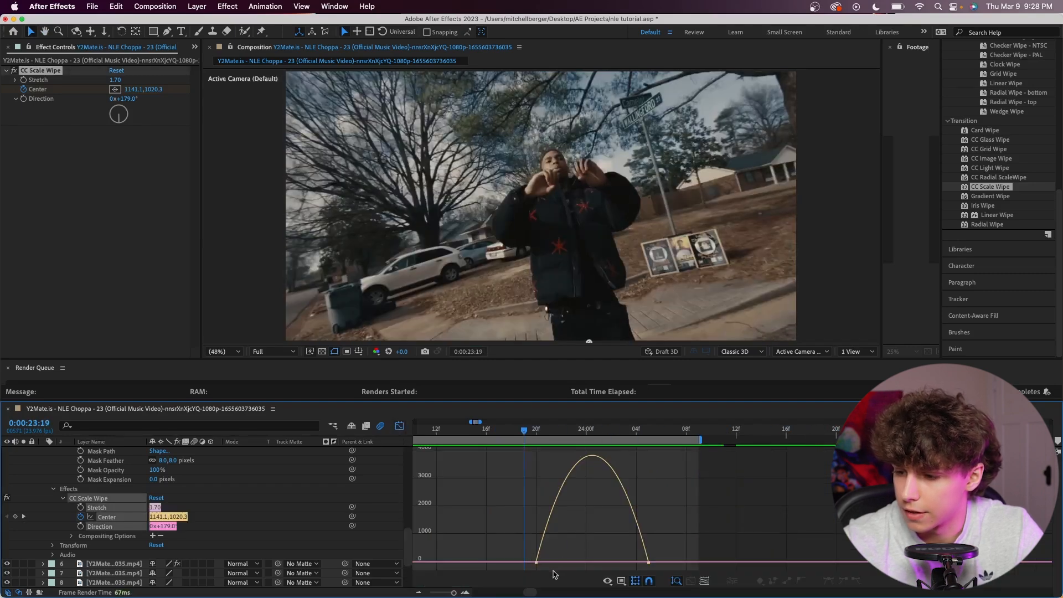
{"action": "left_click", "coordinate": [537, 563]}
{"action": "left_click_drag", "start_coordinate": [555, 563], "coordinate": [635, 562]}
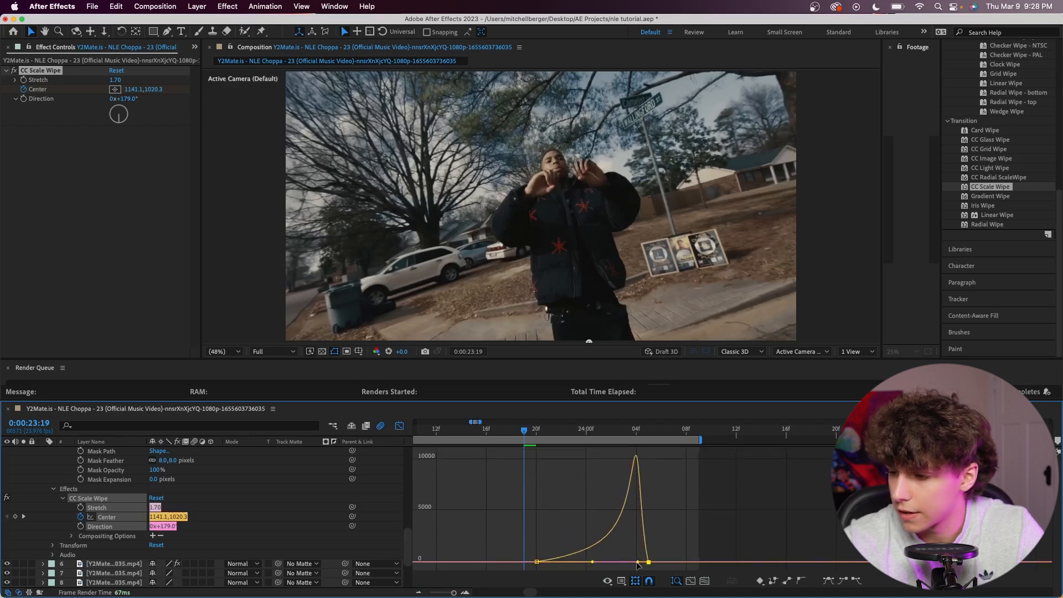
{"action": "key", "text": "space"}
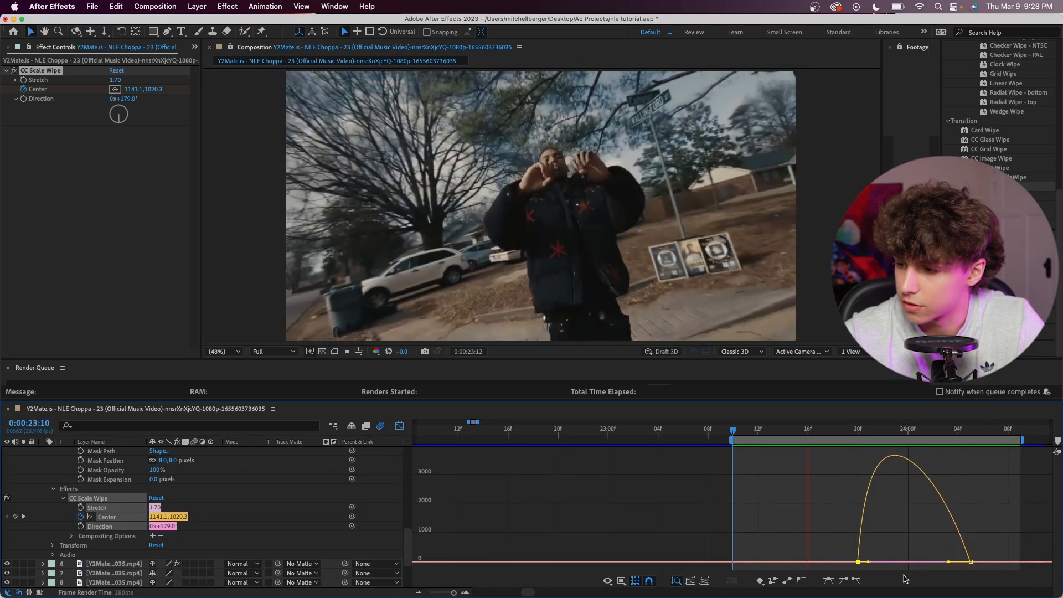
{"action": "key", "text": "space"}
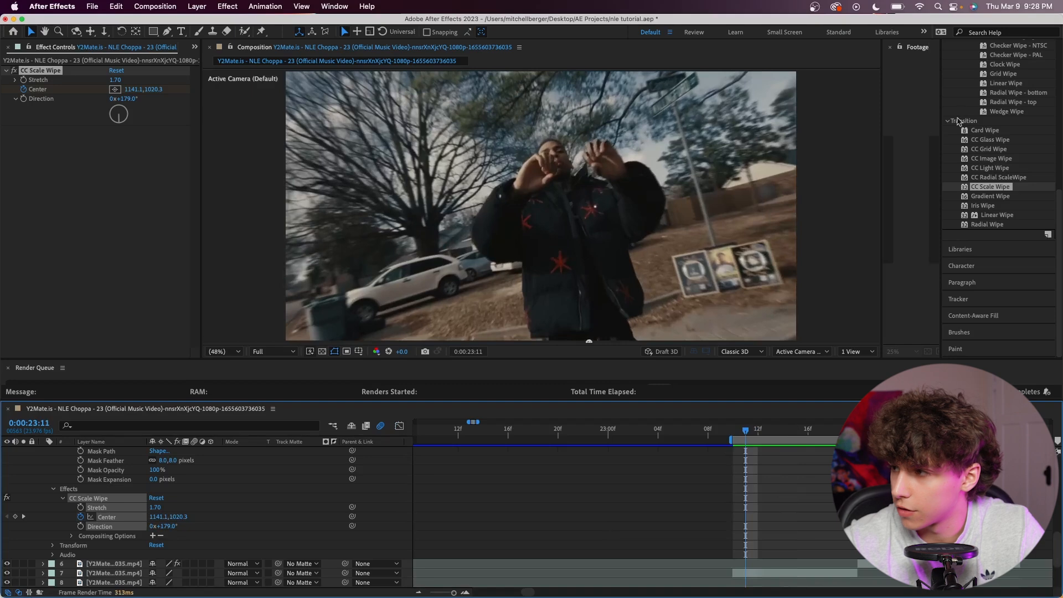
Apply Directional Blur to the masked freeze-frame clip, keyframe Blur Length from 0.0 at 0:00:23:20 to a higher value at 0:00:24:01, and preview it.
{"action": "scroll", "coordinate": [960, 122], "scroll_direction": "up", "scroll_amount": 10}
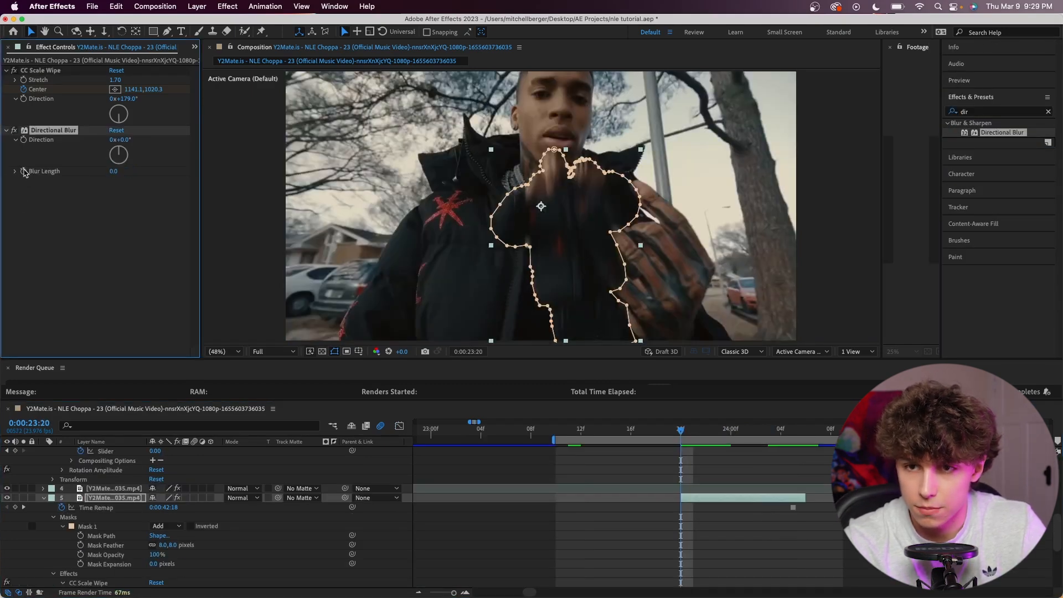
{"action": "key", "text": "super+Right"}
{"action": "key", "text": "super+Right"}
{"action": "key", "text": "super+Right"}
{"action": "key", "text": "super+Right"}
{"action": "key", "text": "super+Right"}
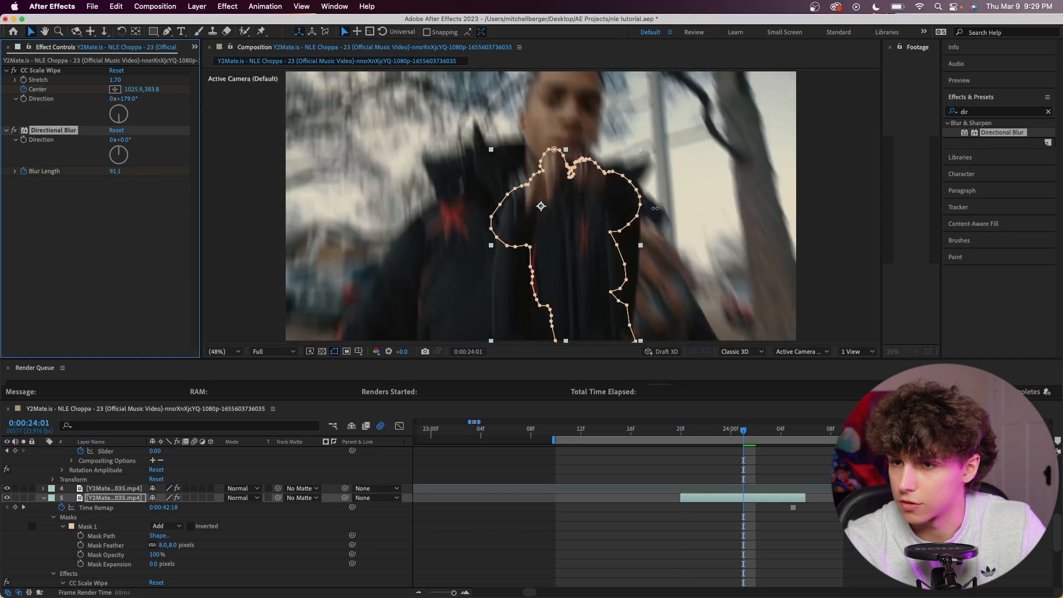
{"action": "key", "text": "space"}
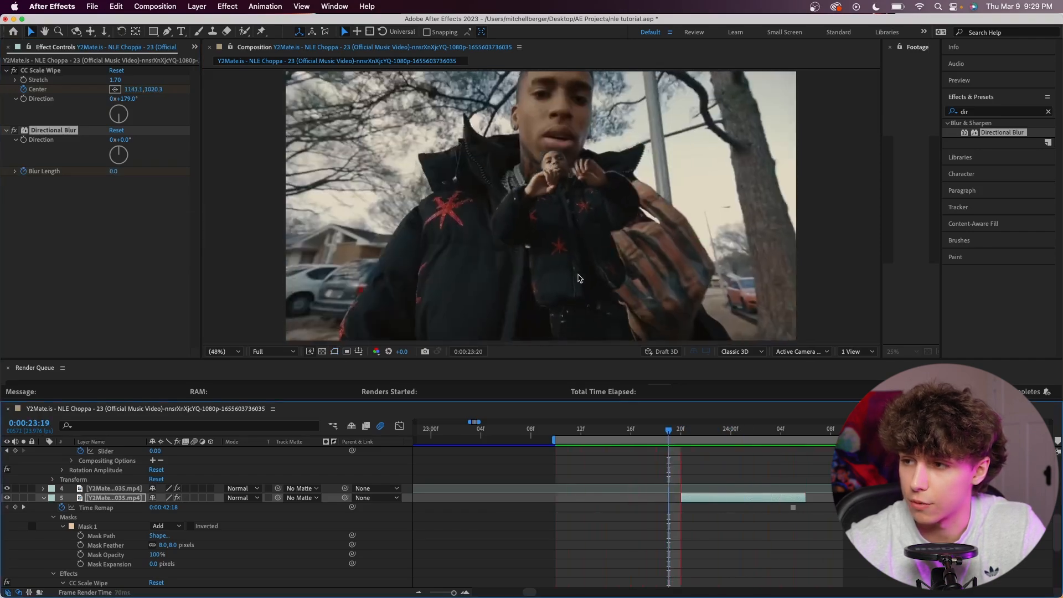
{"action": "key", "text": "space"}
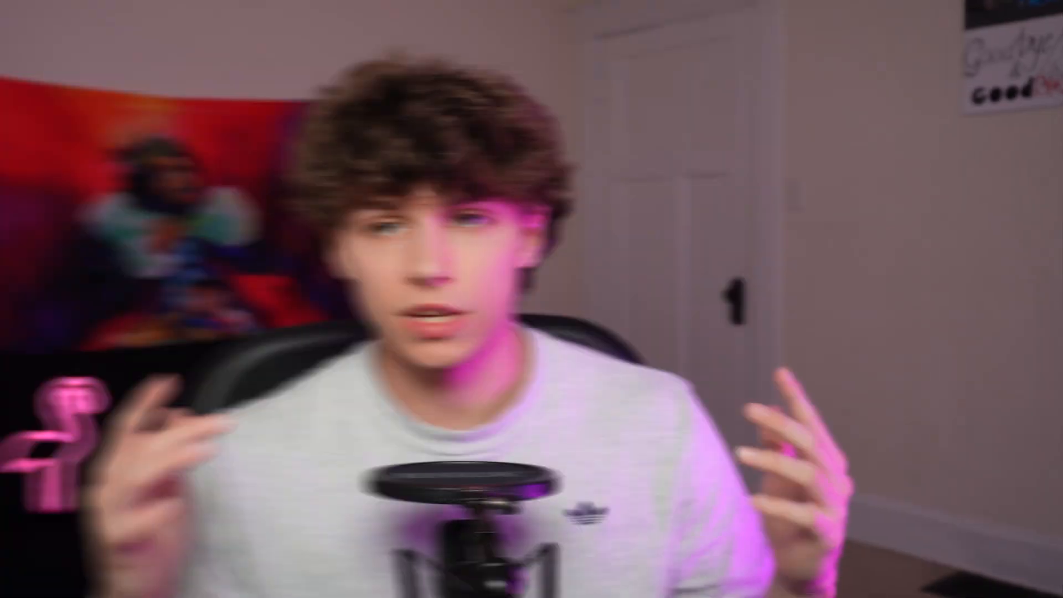